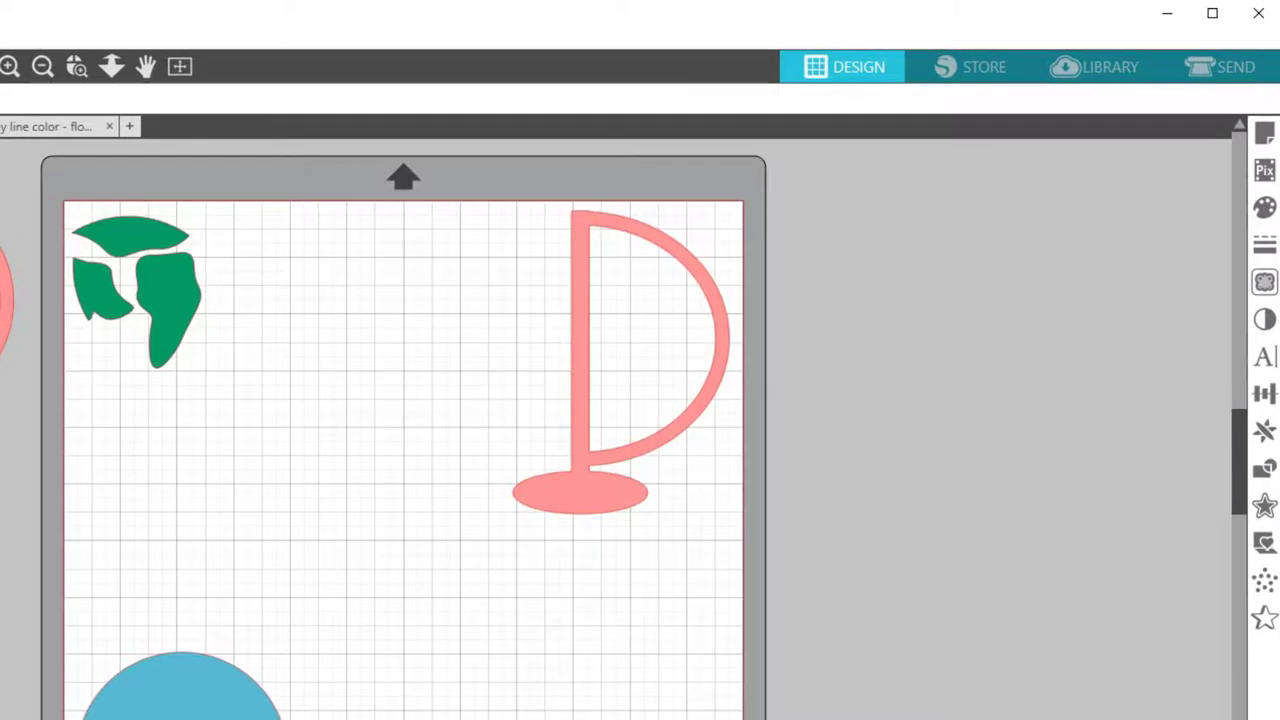
# View the globe design's cut settings and its Simple, Line and Fill action modes, and return to the design view
pyautogui.click(1203, 80)
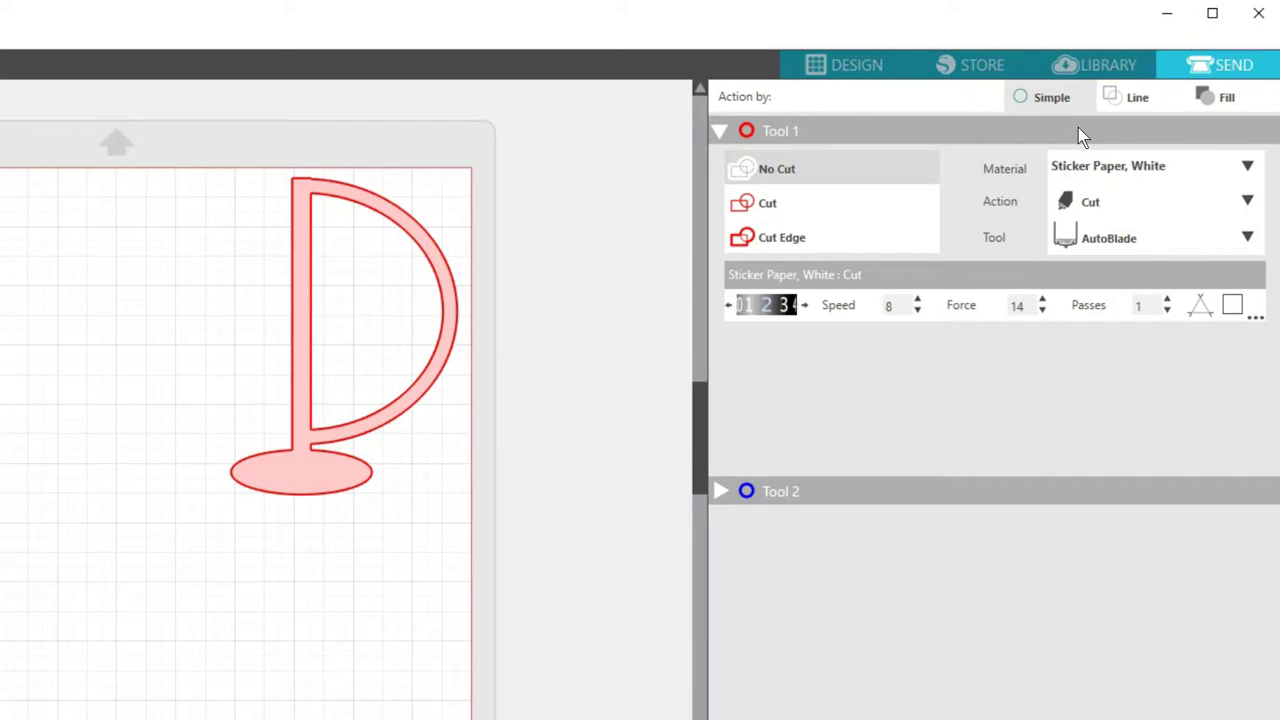
pyautogui.click(1084, 131)
pyautogui.click(1110, 100)
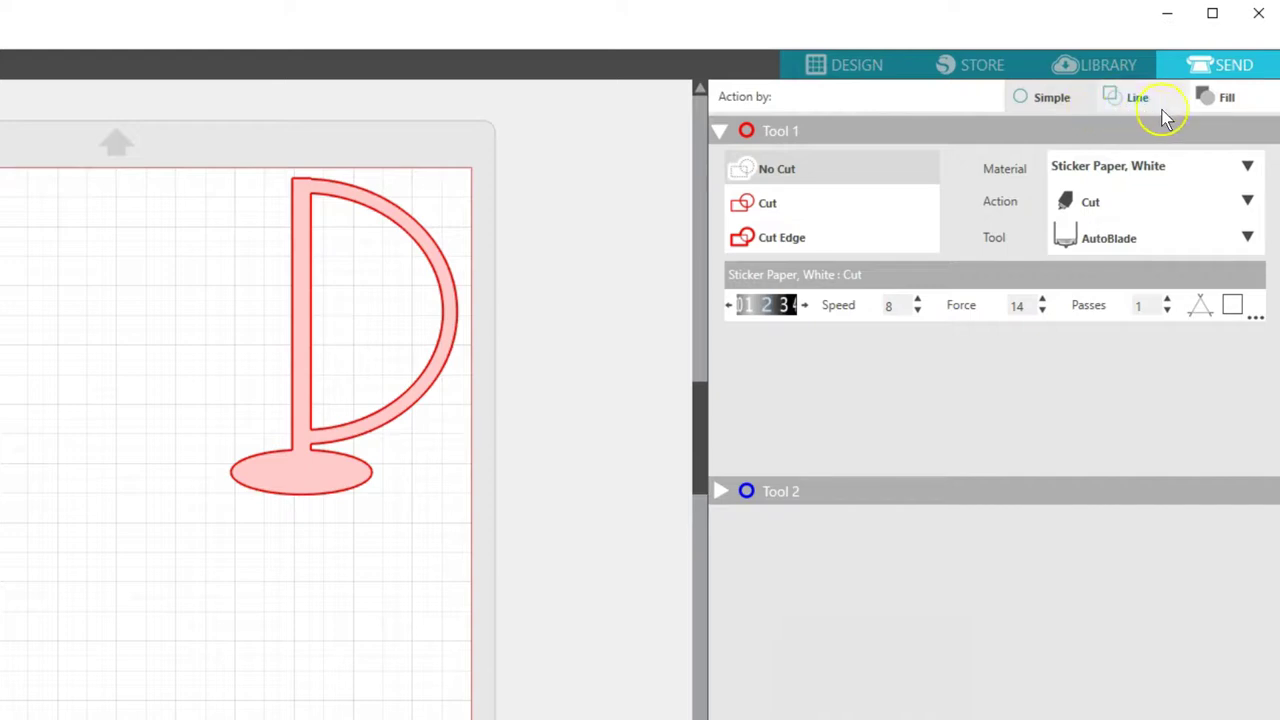
pyautogui.click(1205, 115)
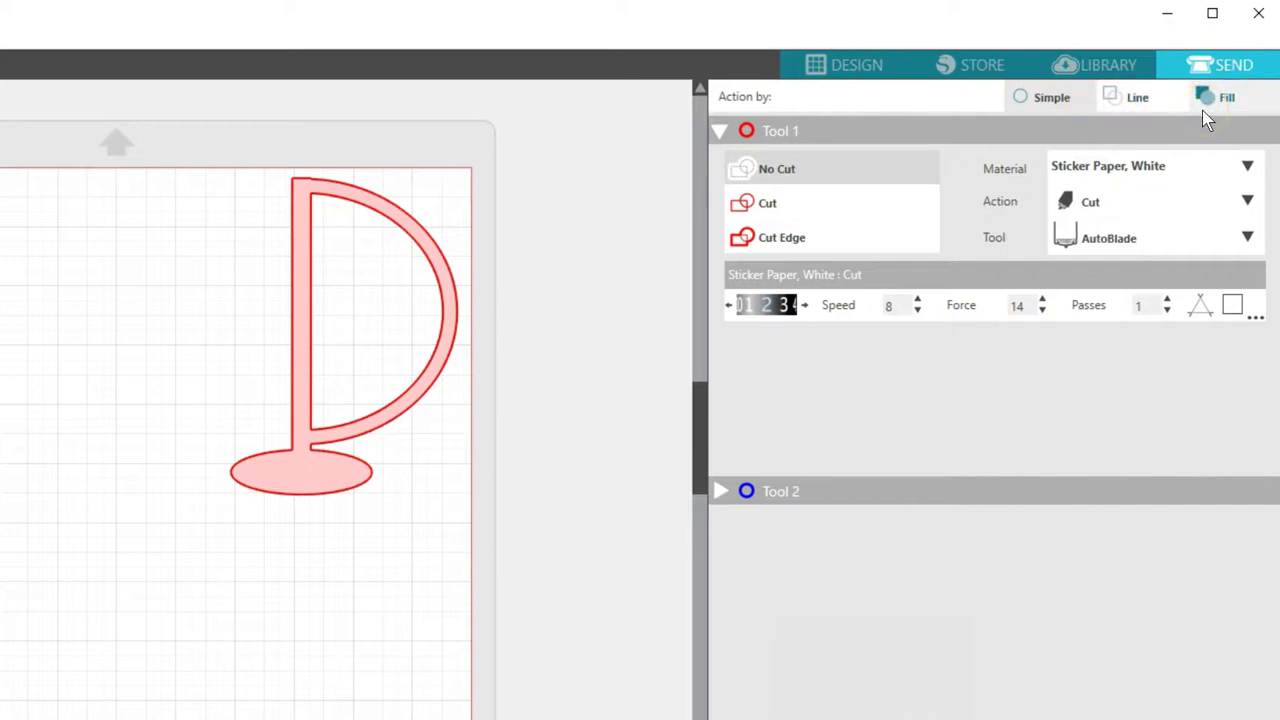
pyautogui.click(1195, 125)
pyautogui.click(1120, 200)
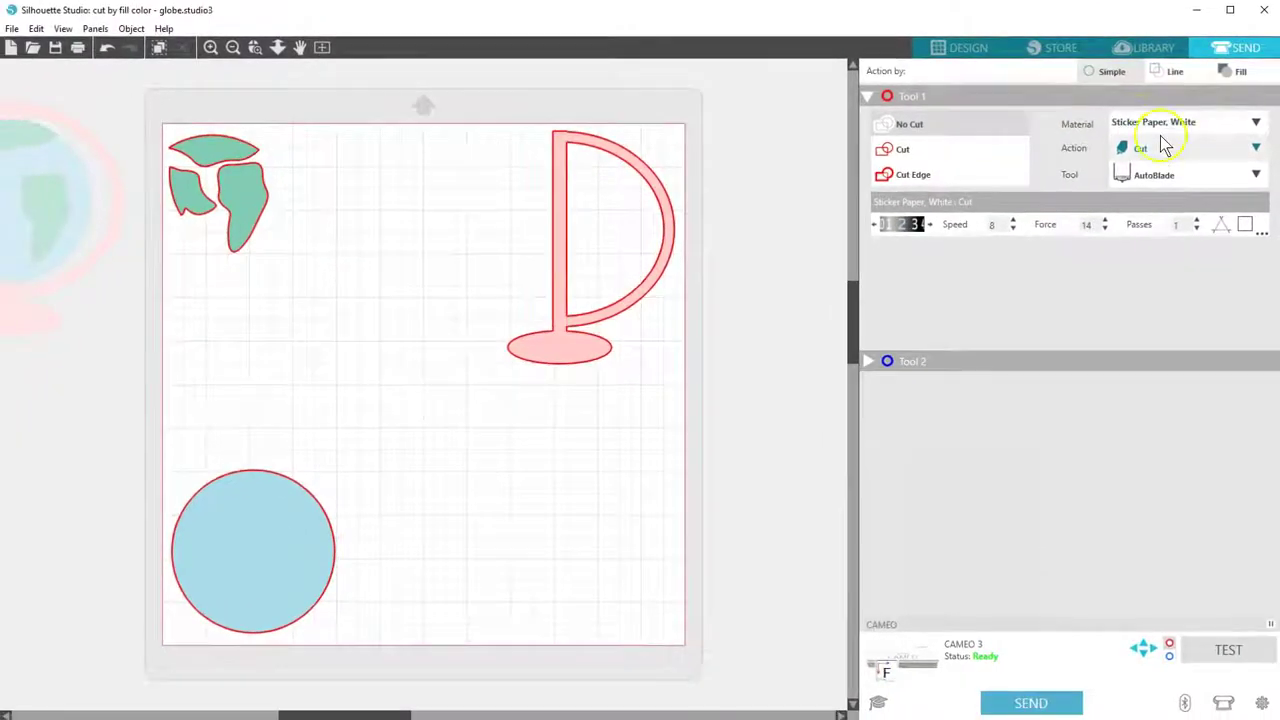
pyautogui.click(962, 49)
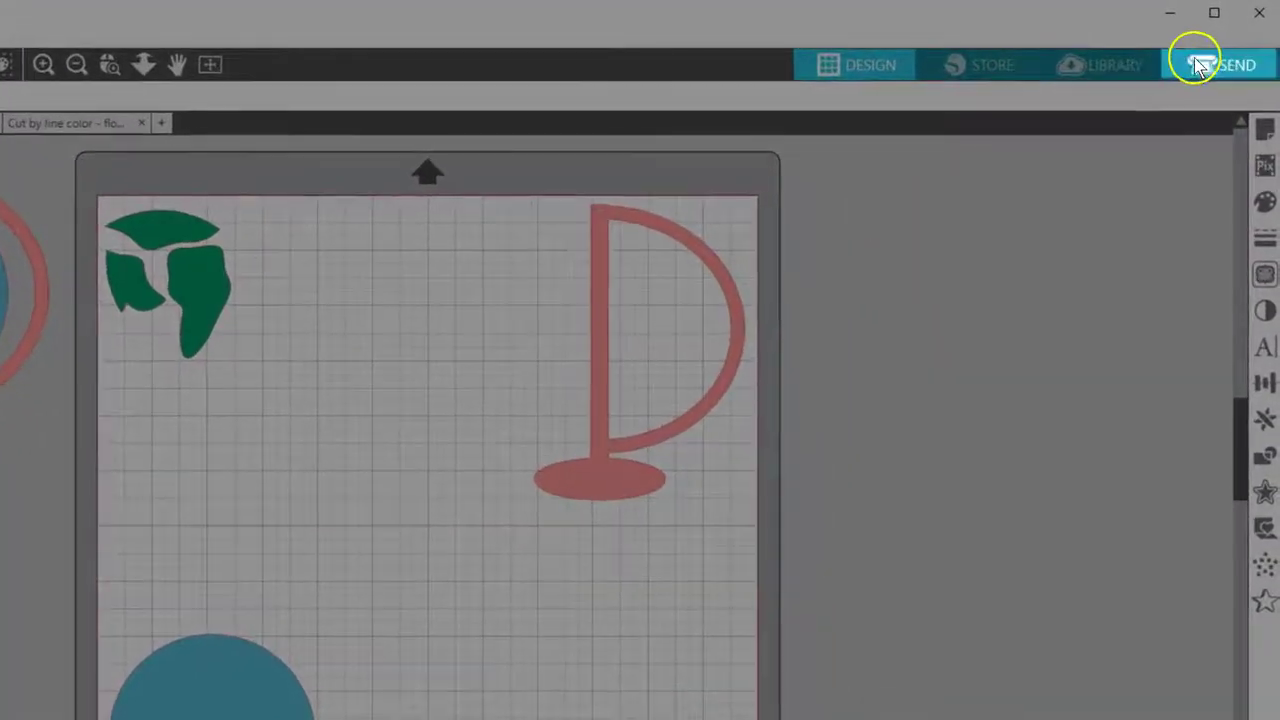
# Reopen the globe design's cut settings and organize the cut actions by fill color
pyautogui.click(1205, 65)
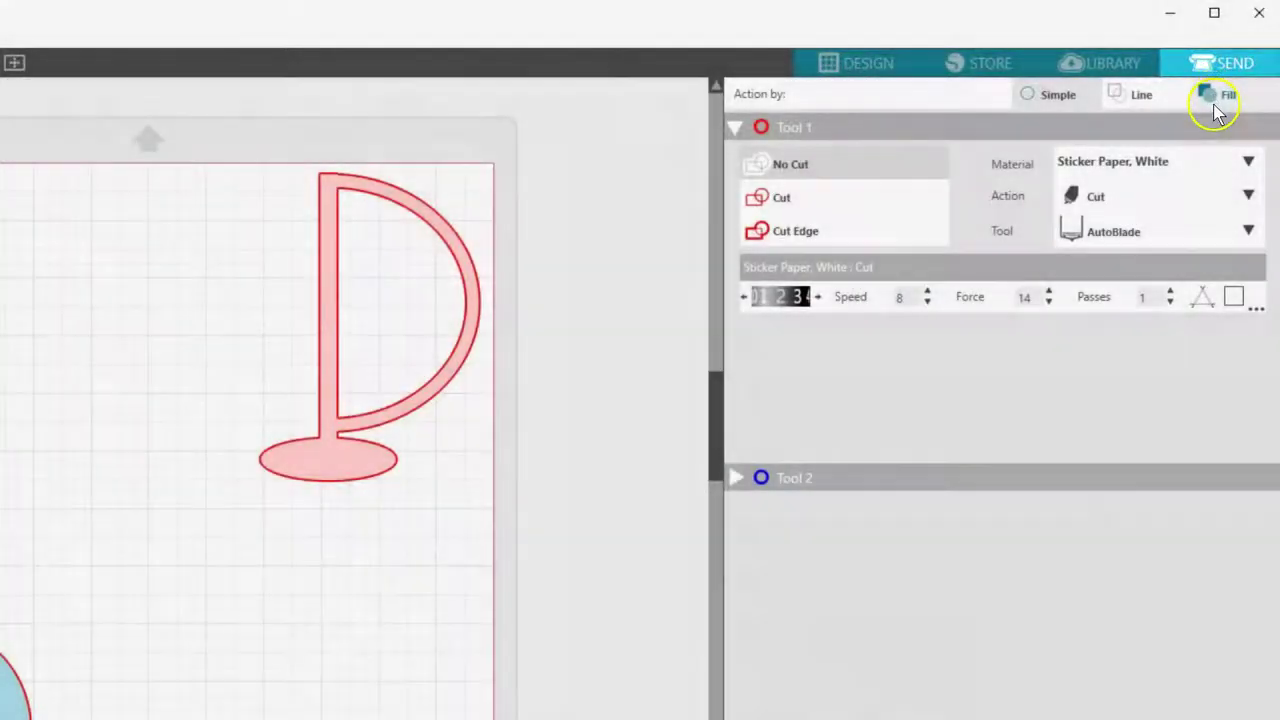
pyautogui.click(1212, 96)
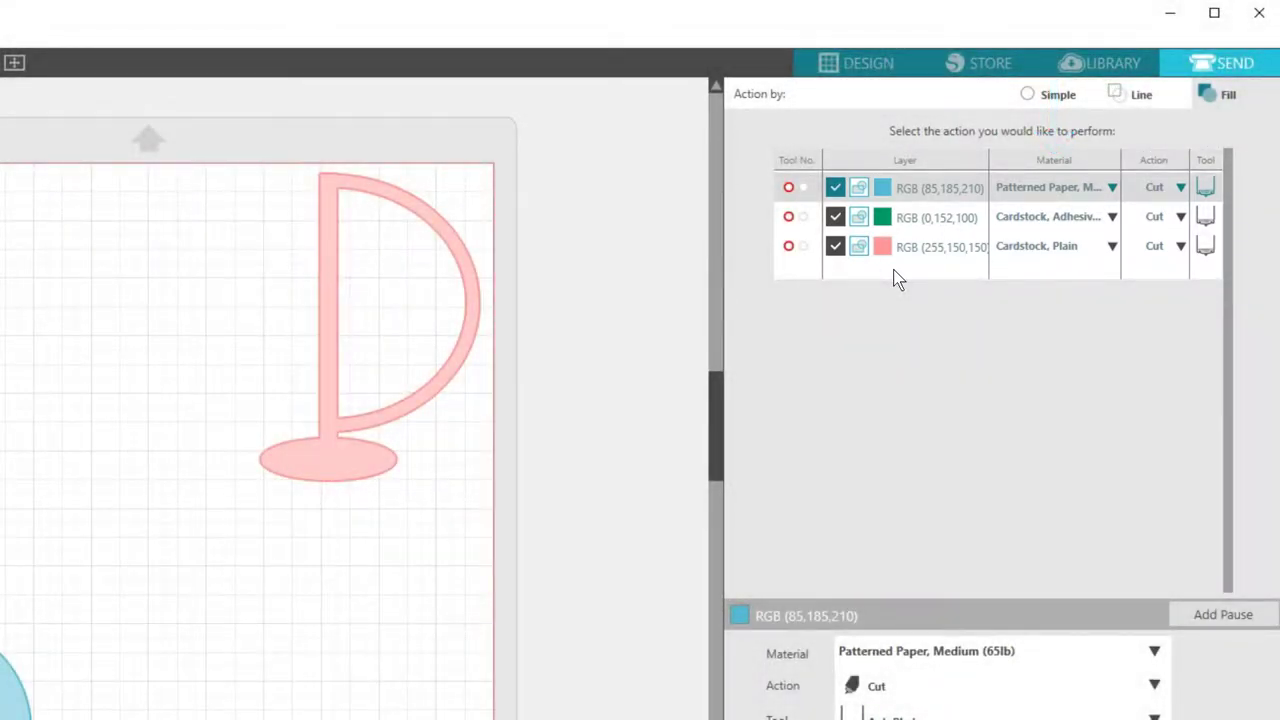
pyautogui.click(893, 278)
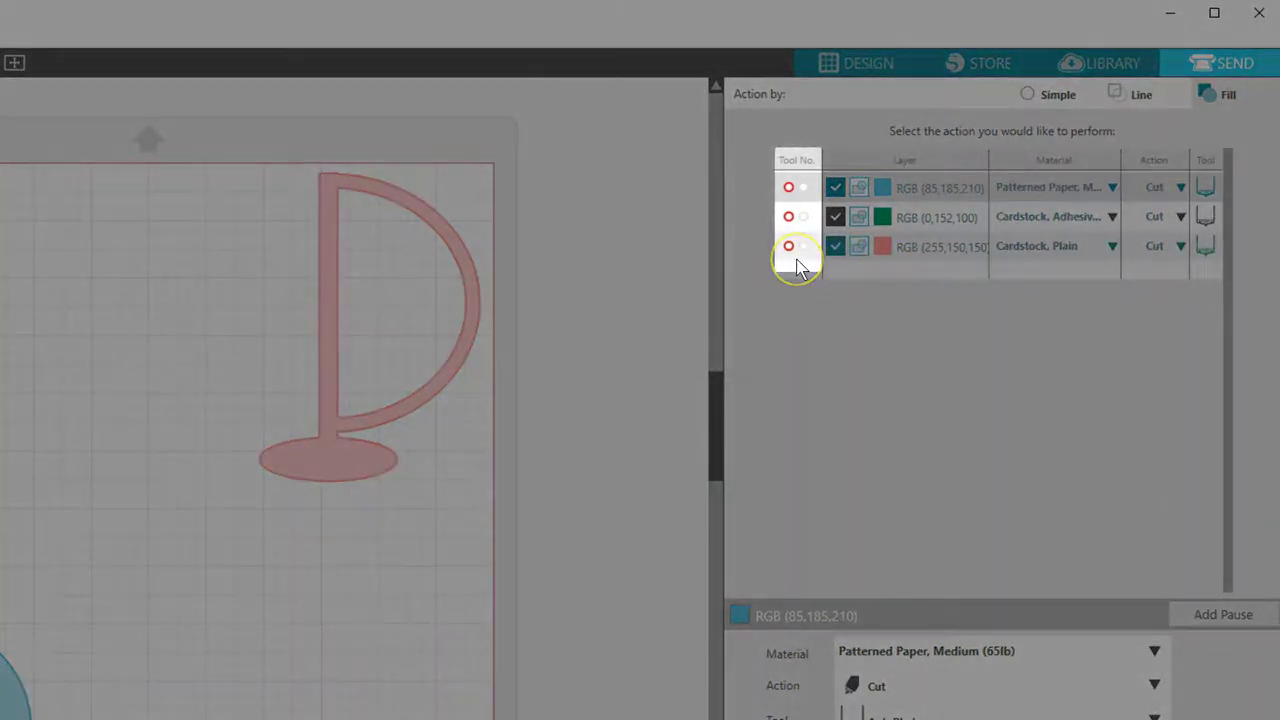
pyautogui.click(795, 287)
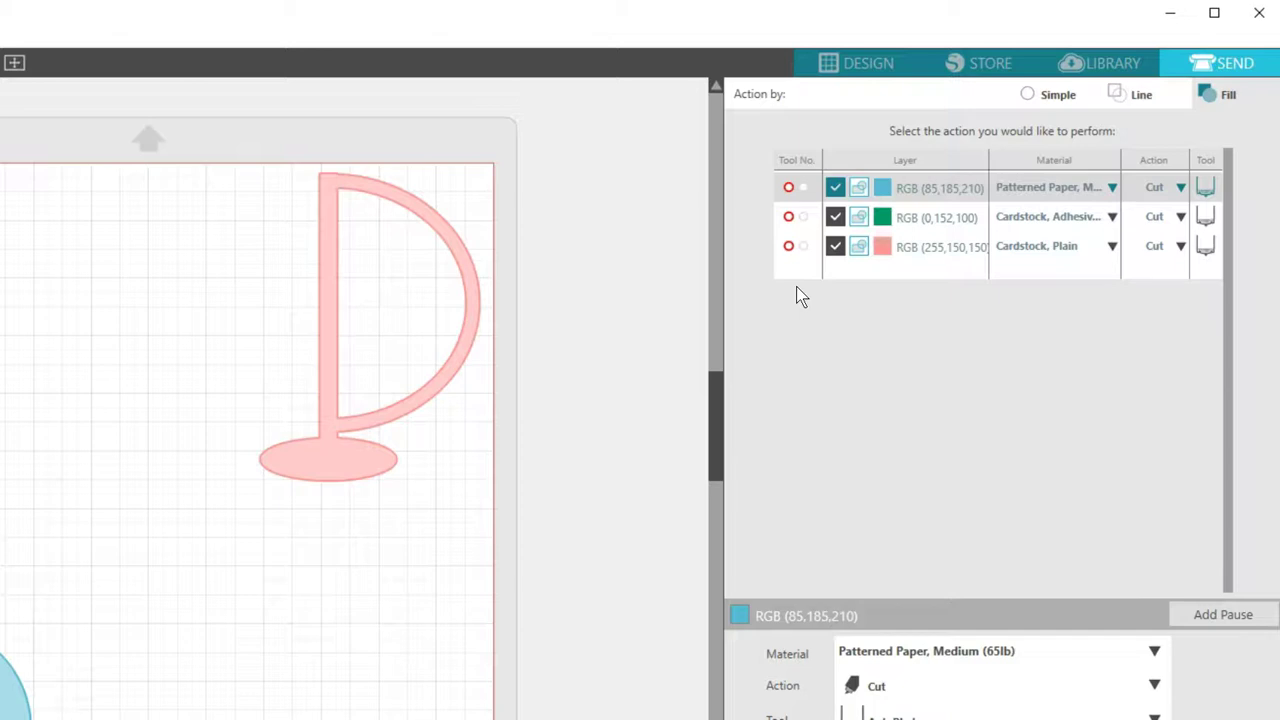
# Turn cutting of the pink RGB (255,150,150) layer off and back on
pyautogui.click(835, 248)
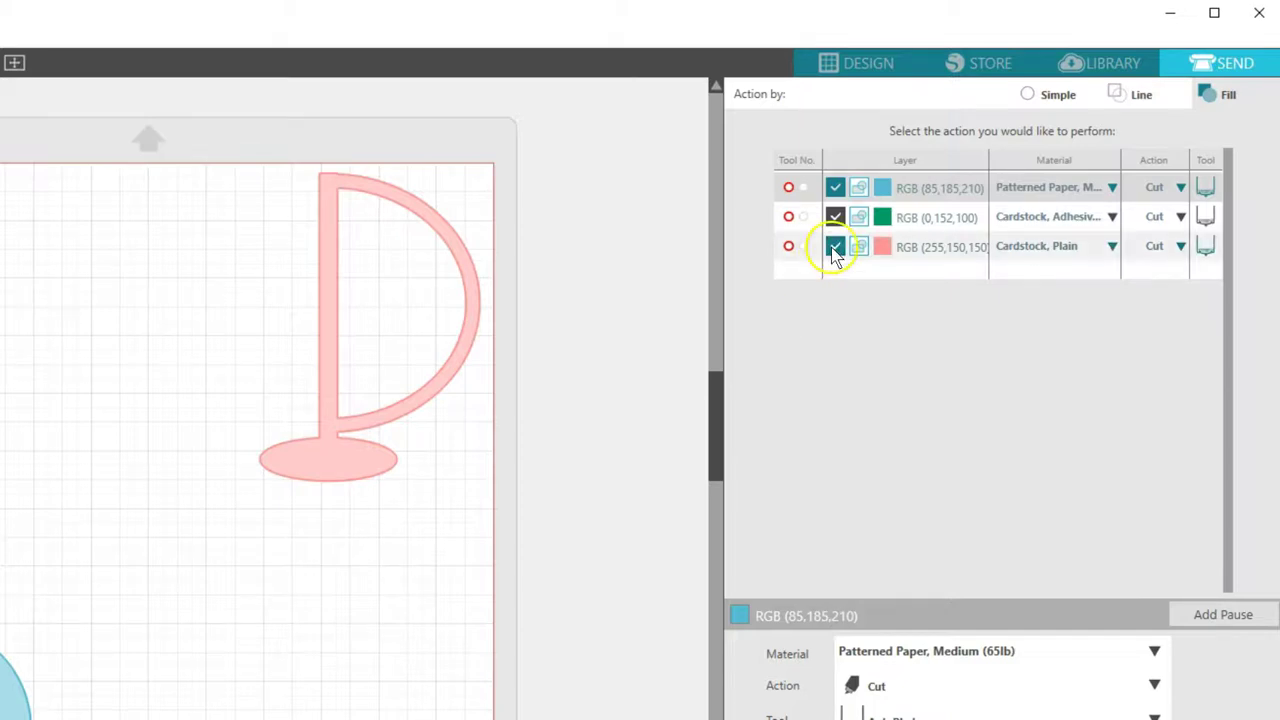
pyautogui.click(835, 247)
pyautogui.click(835, 247)
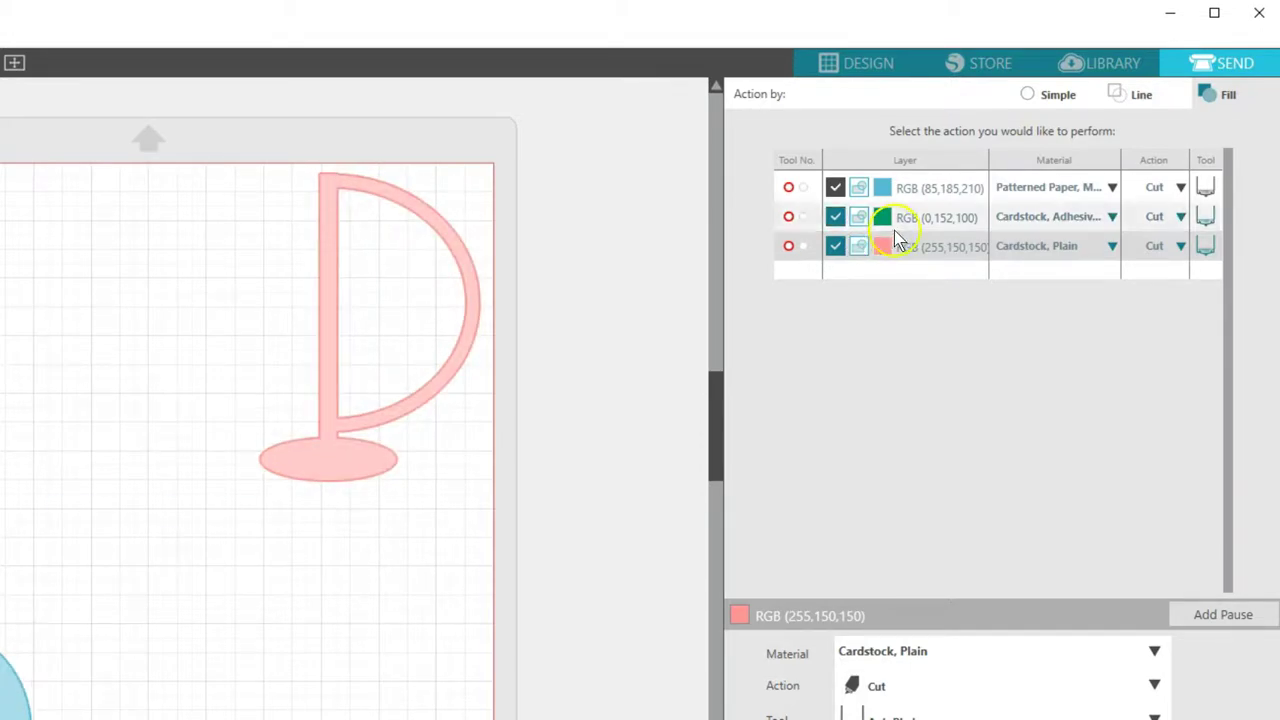
# Move the green layer above the blue one in the cut order, and try a pause after the green layer
pyautogui.moveTo(915, 217); pyautogui.dragTo(908, 190)
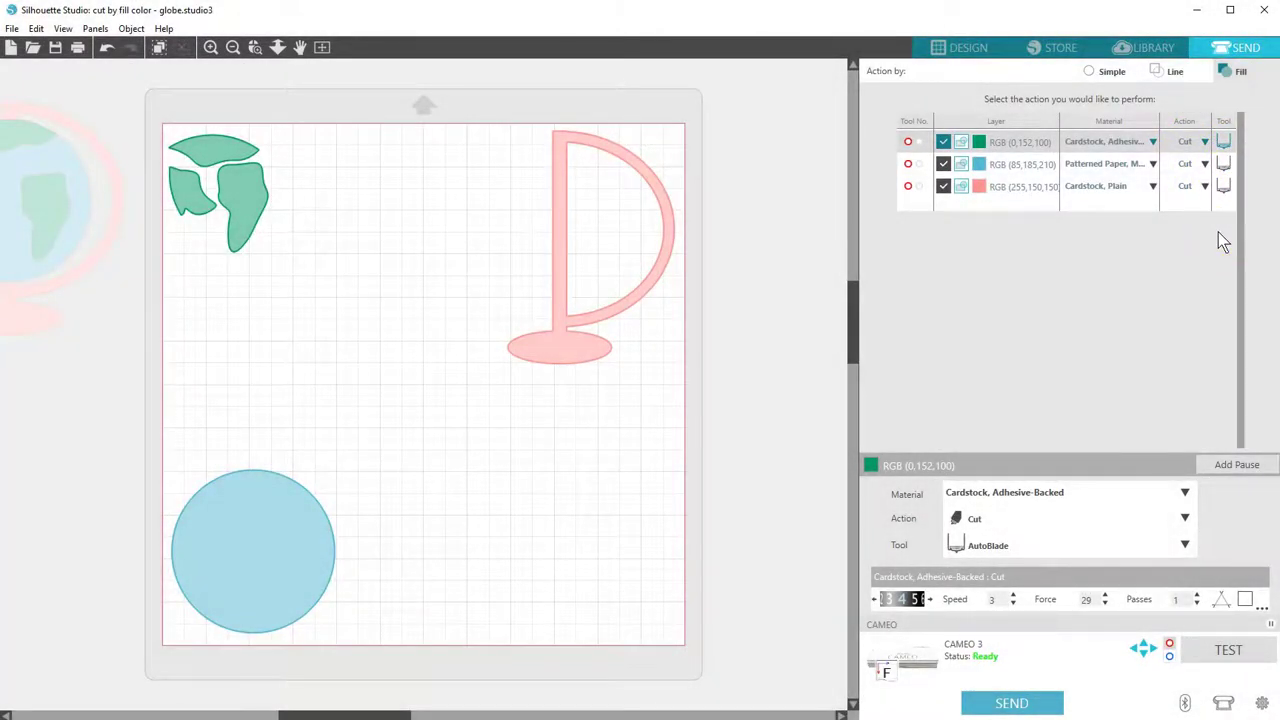
pyautogui.click(1237, 465)
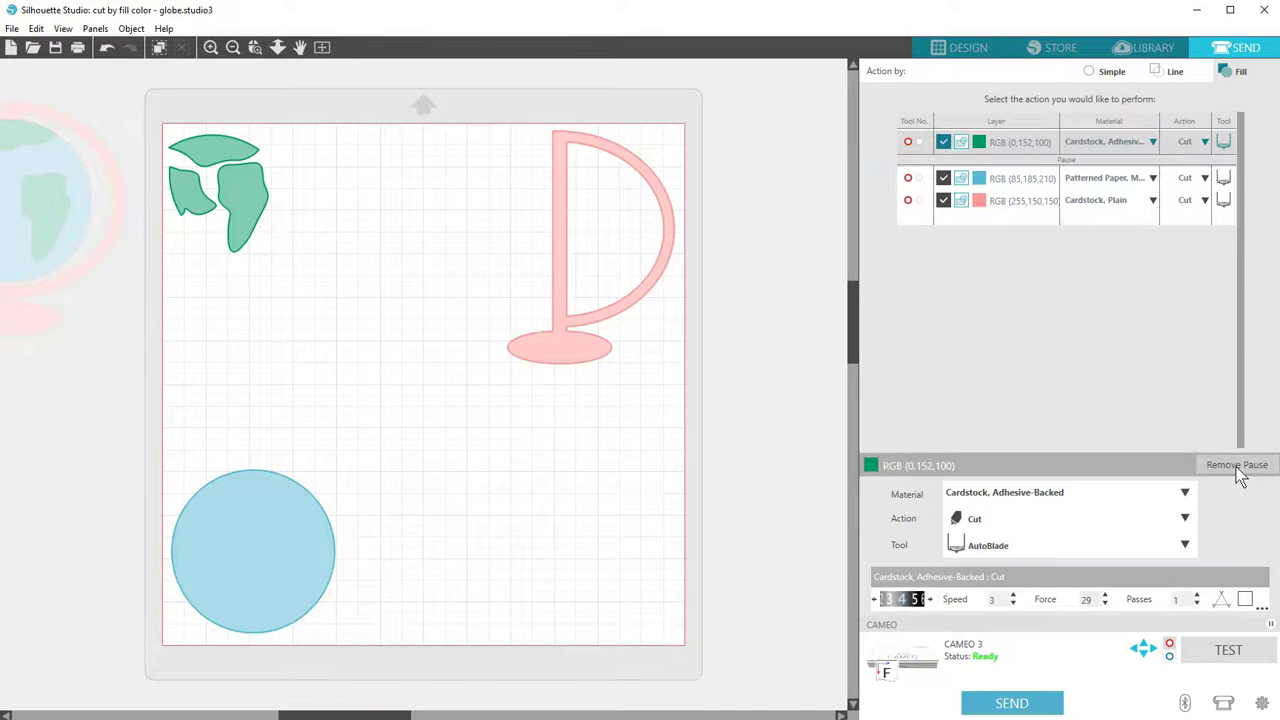
pyautogui.click(1237, 465)
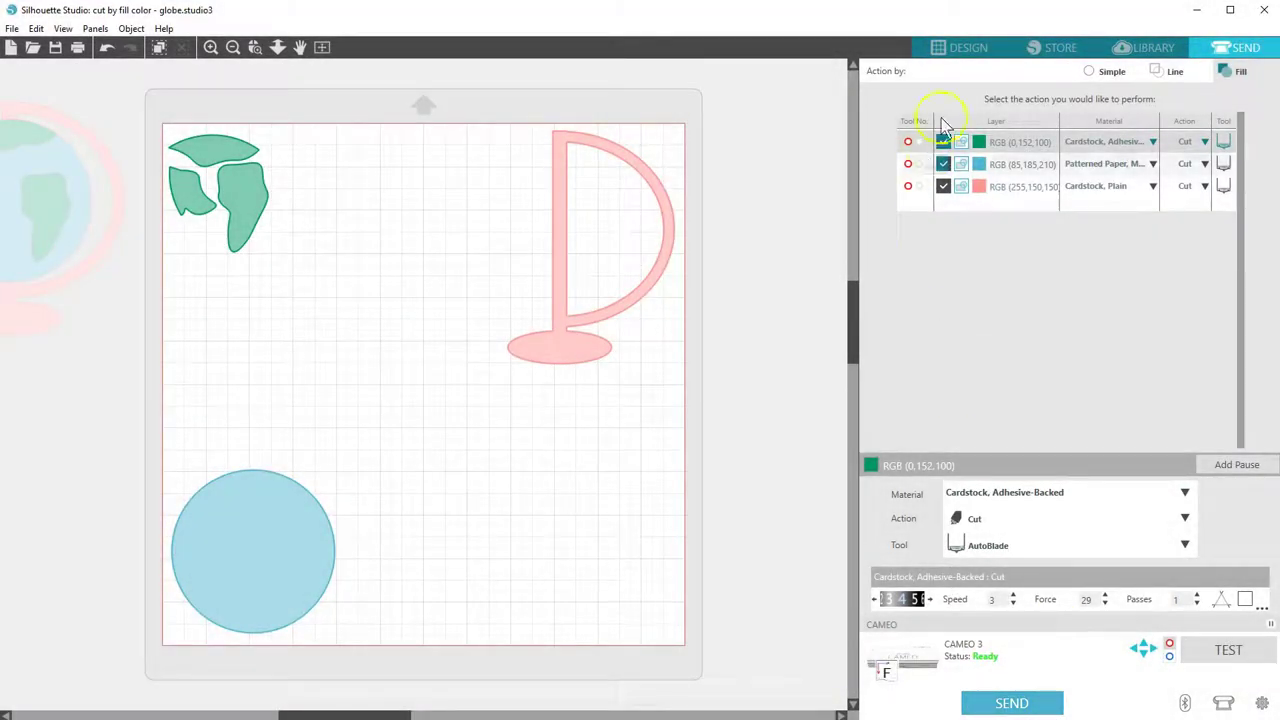
# Switch to the train design and open its cut settings with actions organized by line color
pyautogui.click(967, 50)
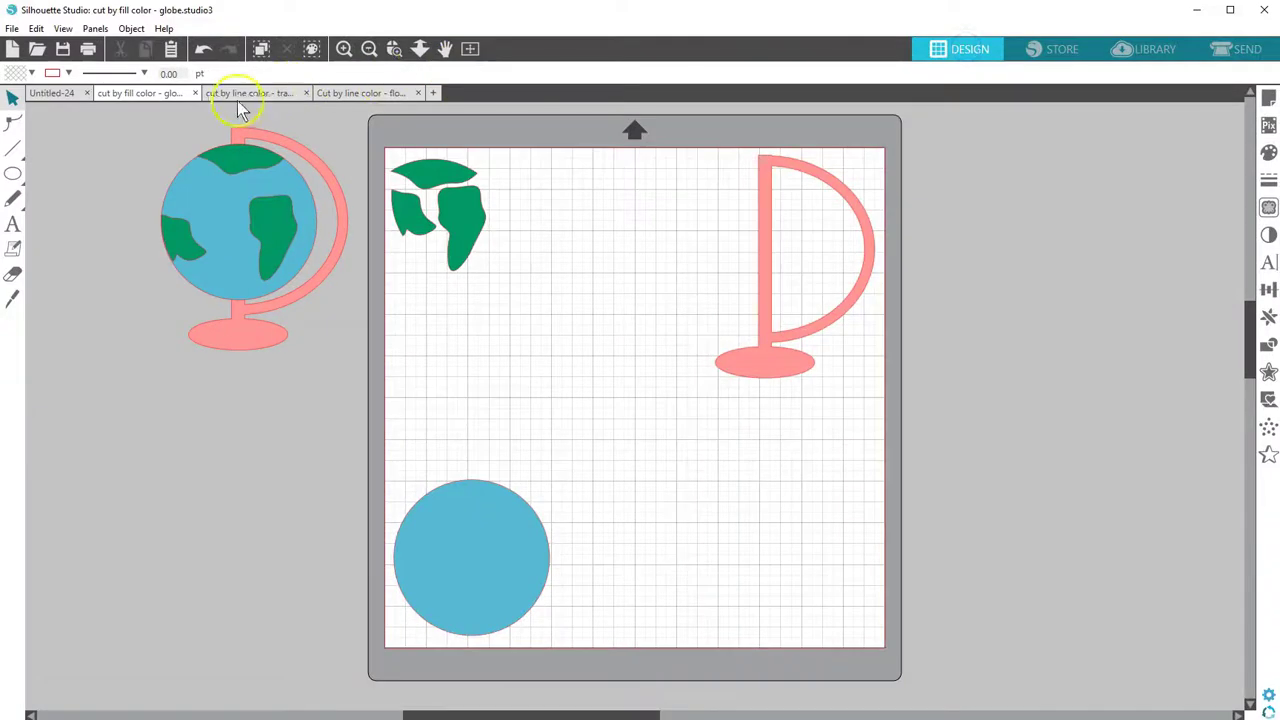
pyautogui.click(231, 93)
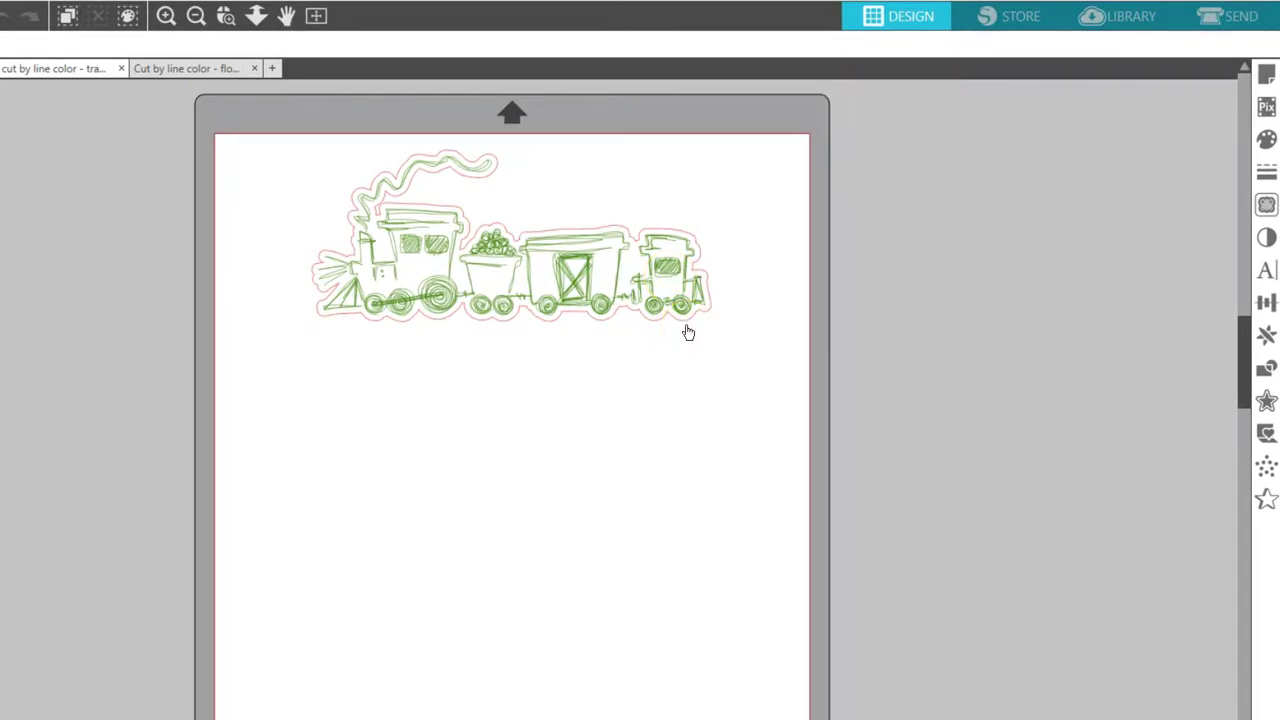
pyautogui.click(1212, 15)
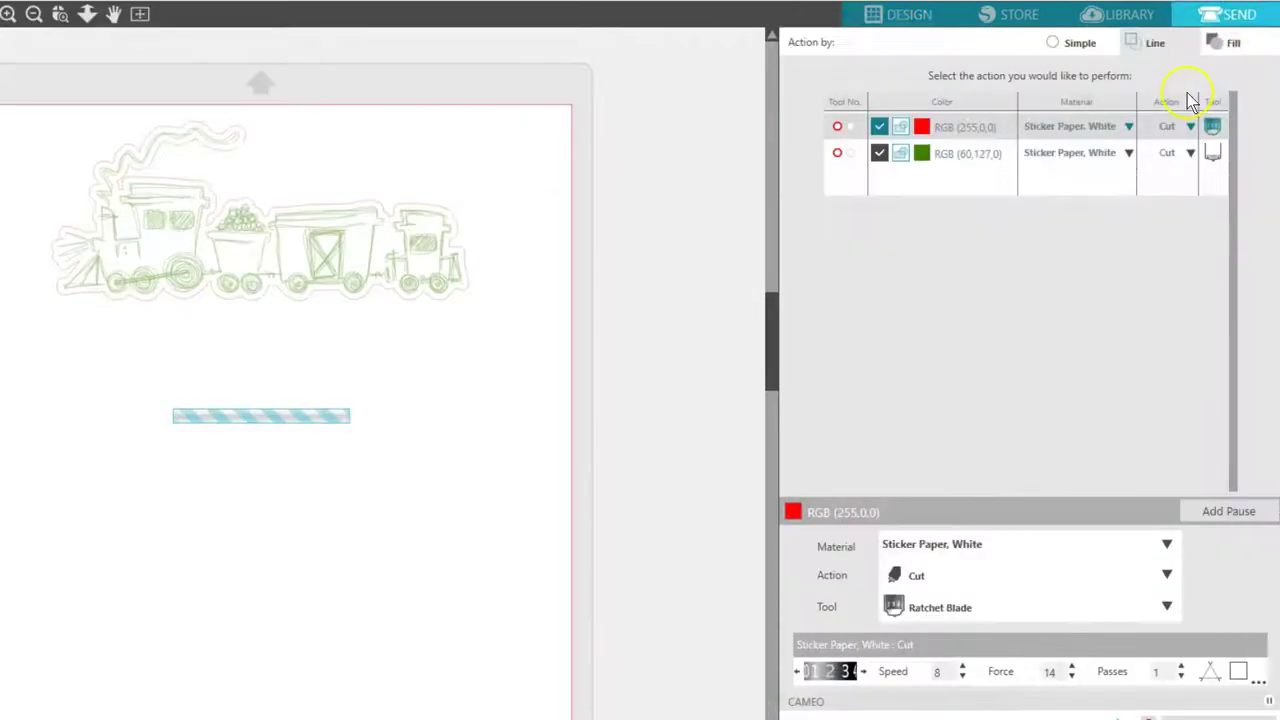
pyautogui.click(1160, 45)
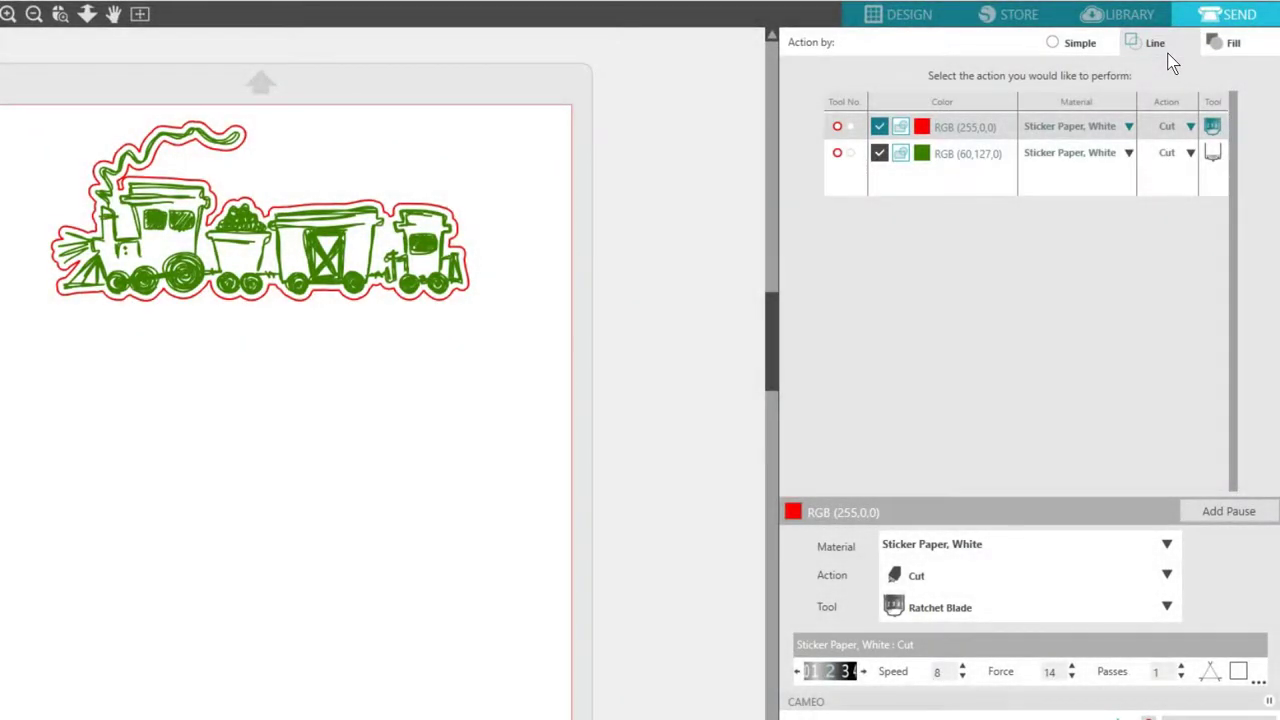
pyautogui.click(929, 200)
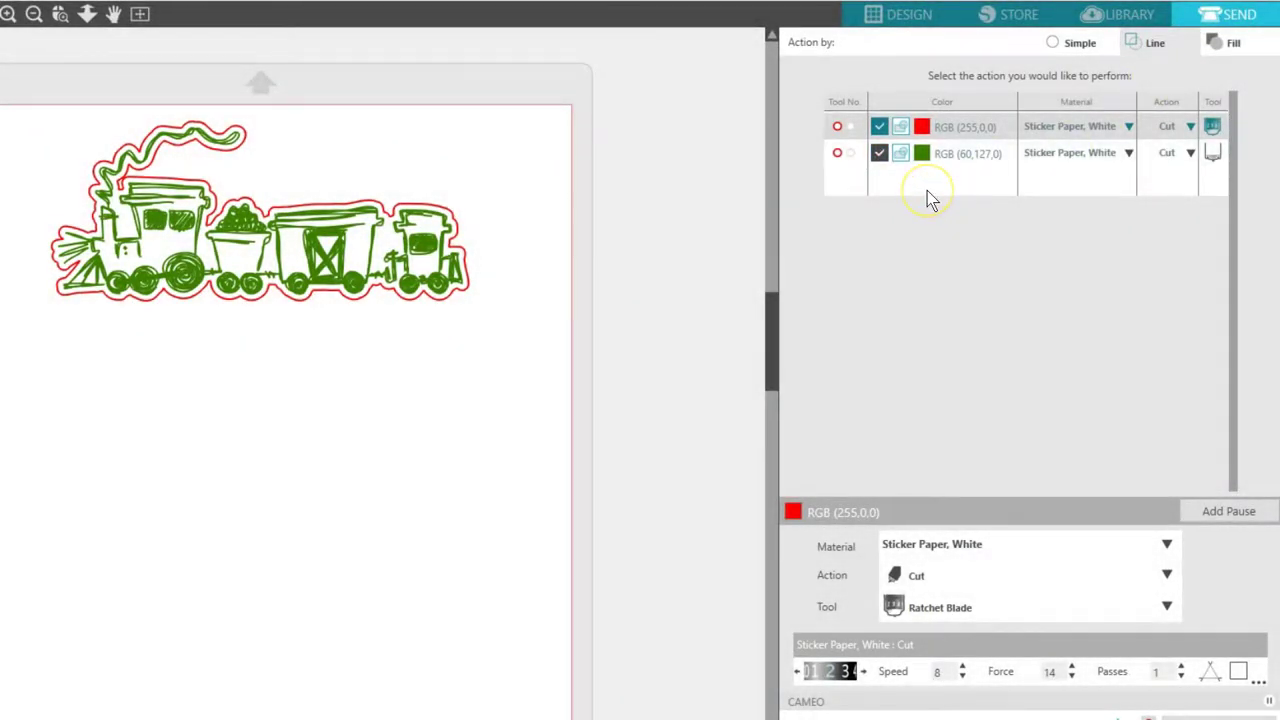
# Move the green line color above the red one in the action order and assign it to Tool 2
pyautogui.click(840, 129)
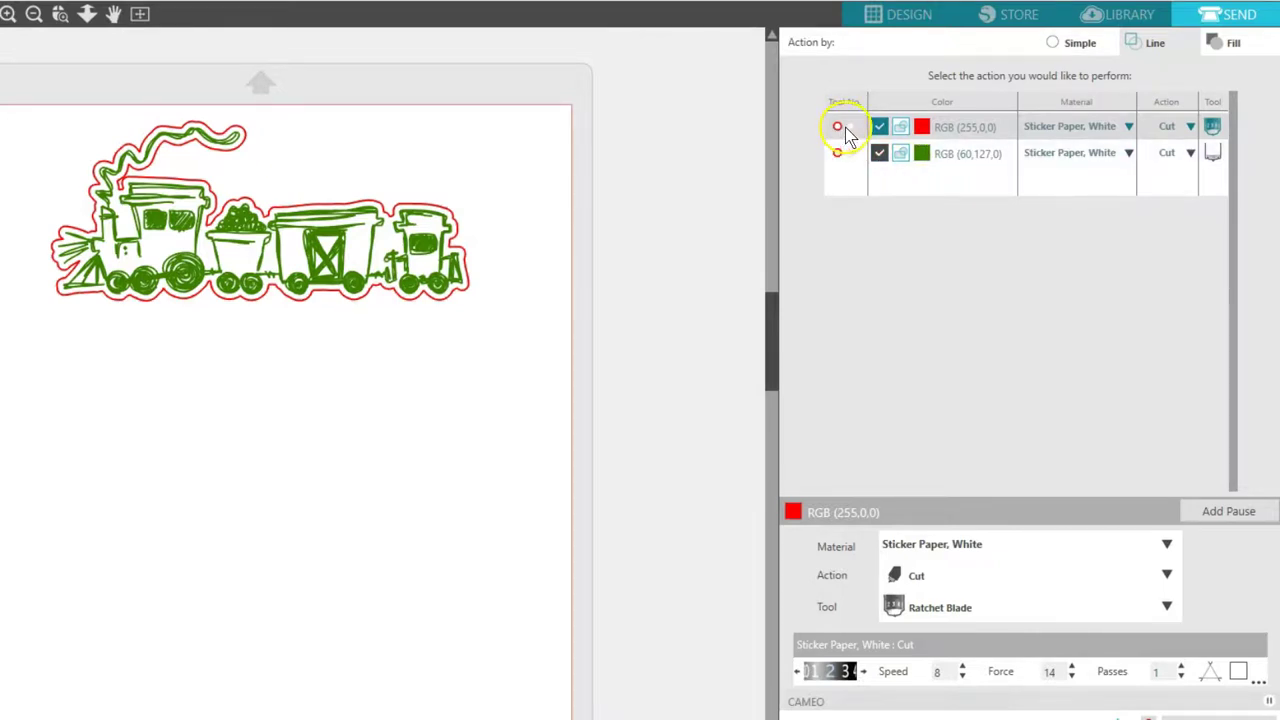
pyautogui.click(951, 154)
pyautogui.moveTo(951, 154); pyautogui.dragTo(943, 122)
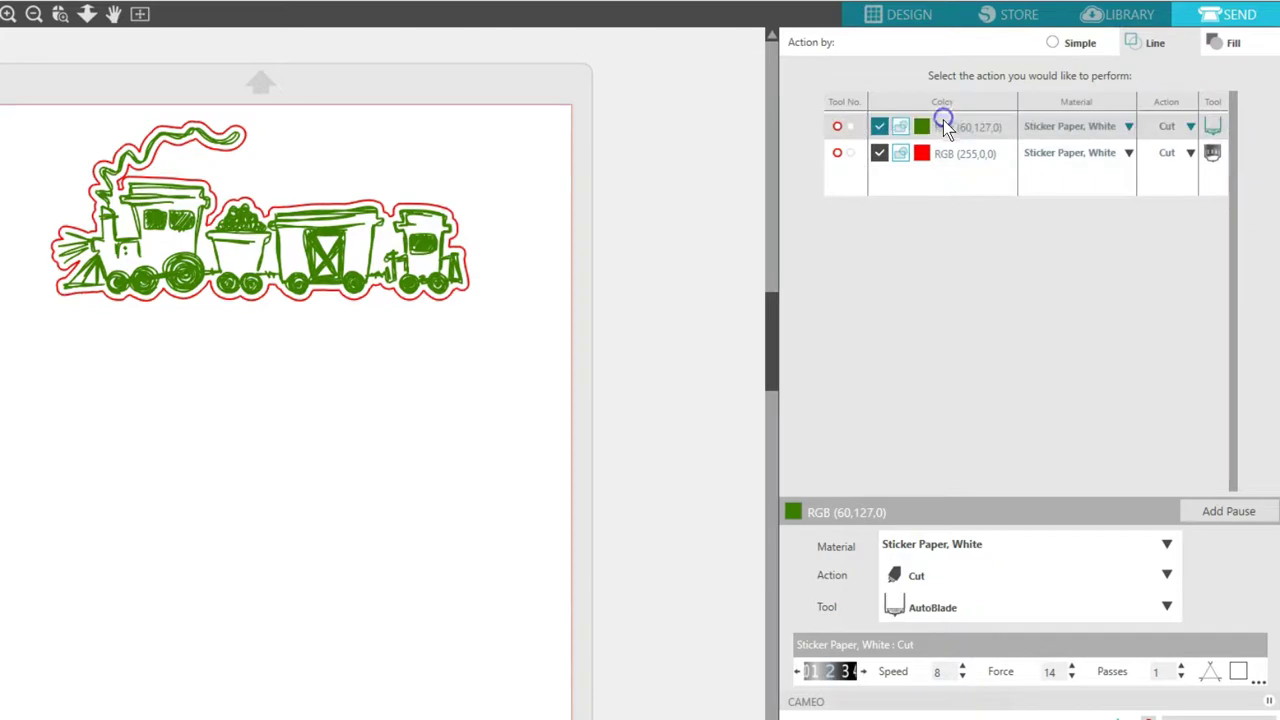
pyautogui.click(851, 128)
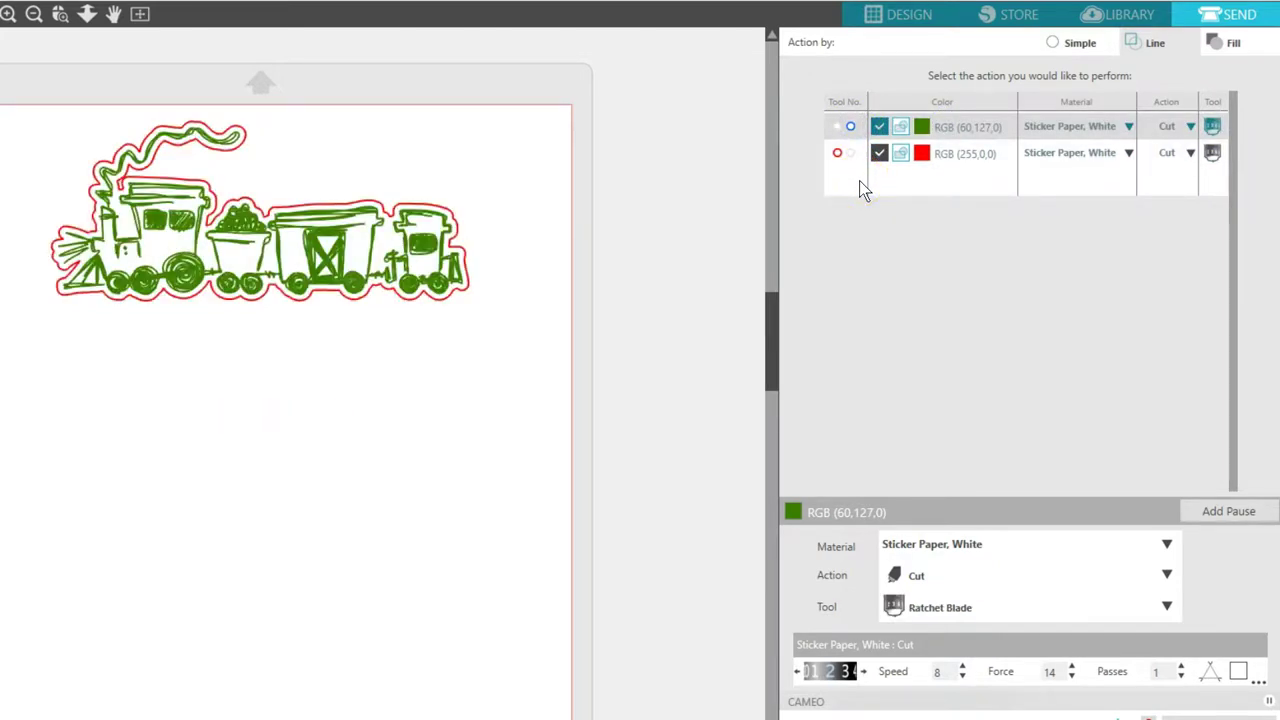
# Set the green line color's material to Cardstock, Plain and its action to Sketch
pyautogui.click(1128, 127)
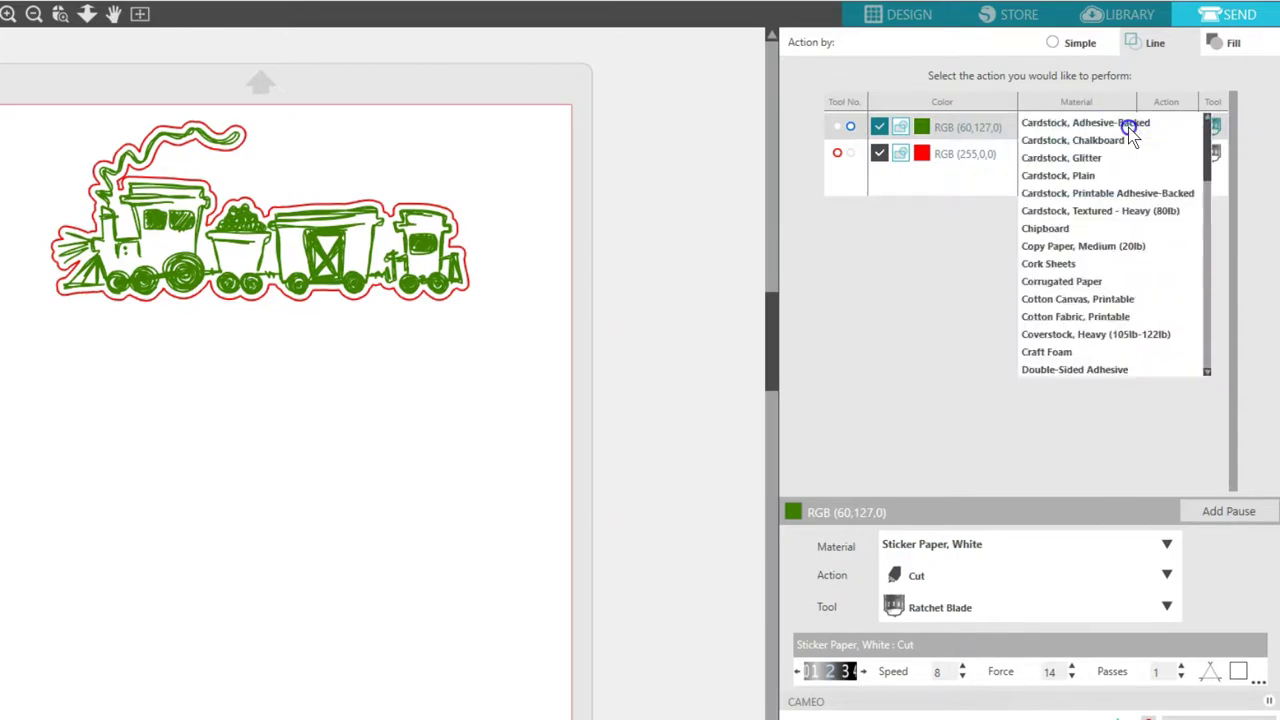
pyautogui.click(1100, 175)
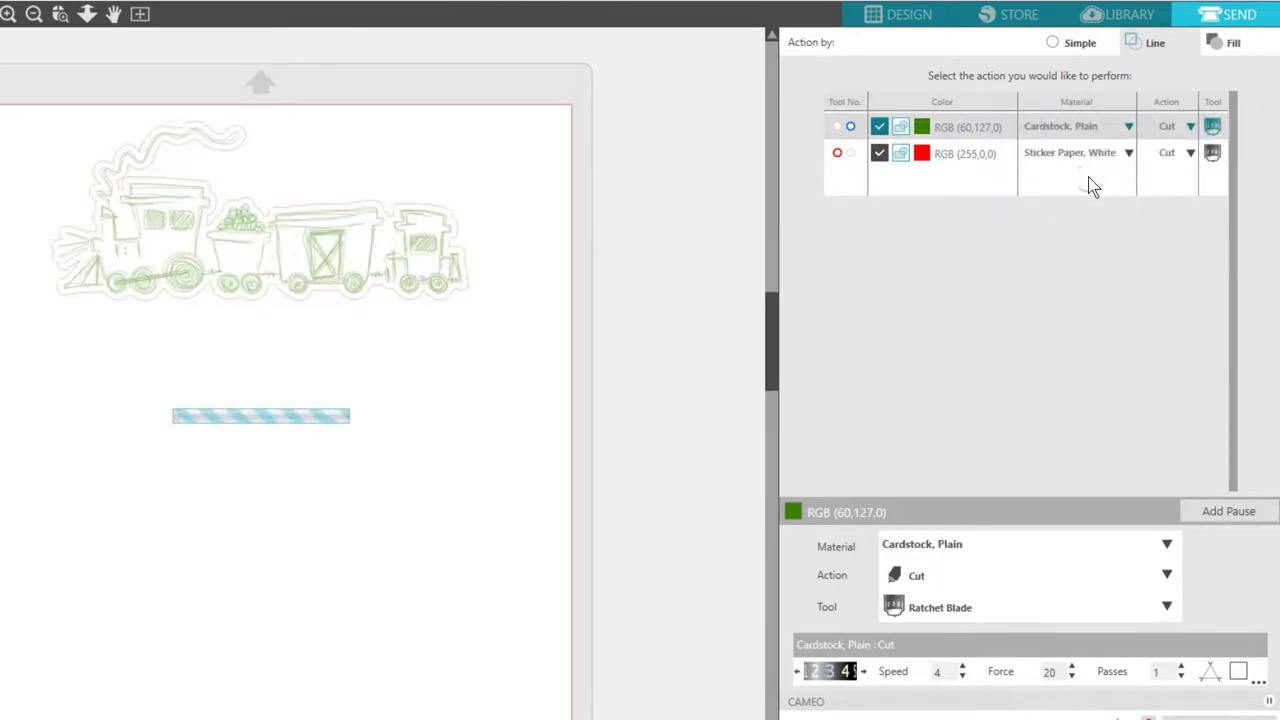
pyautogui.click(1190, 127)
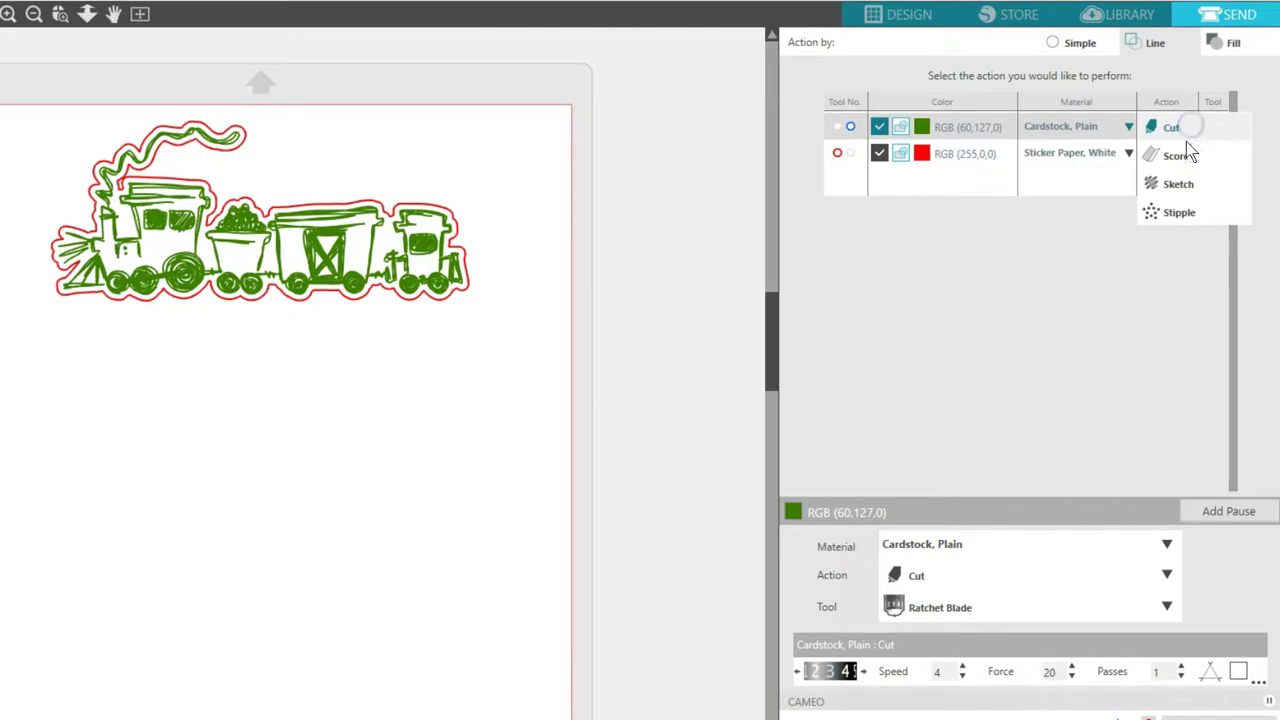
pyautogui.click(1177, 183)
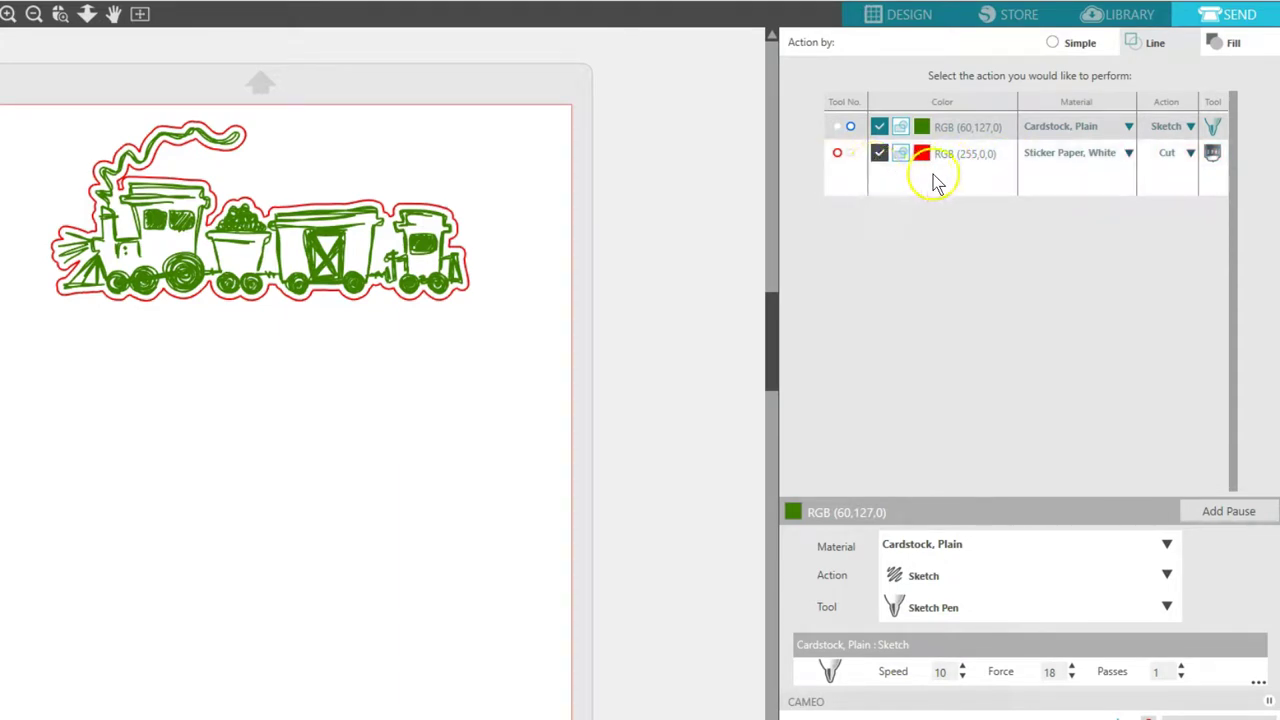
# Set the red outline's material to Cardstock, Plain and its cutting tool to AutoBlade
pyautogui.click(1130, 153)
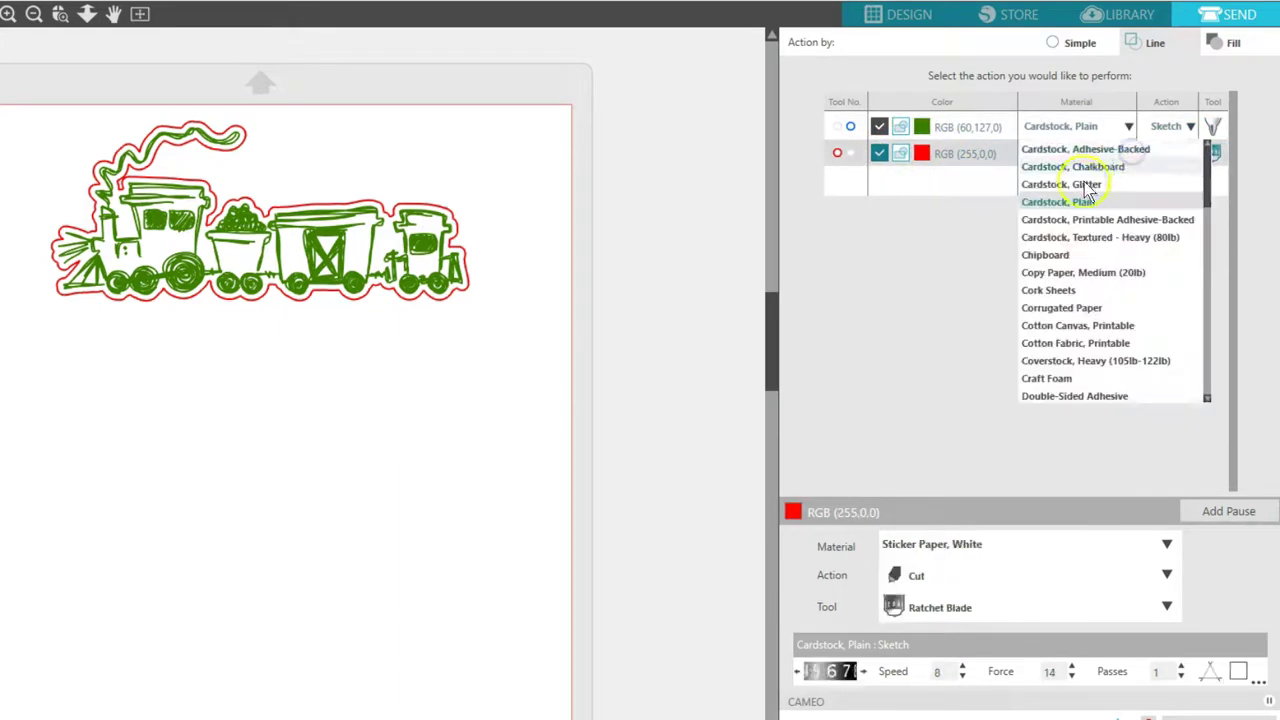
pyautogui.click(1072, 201)
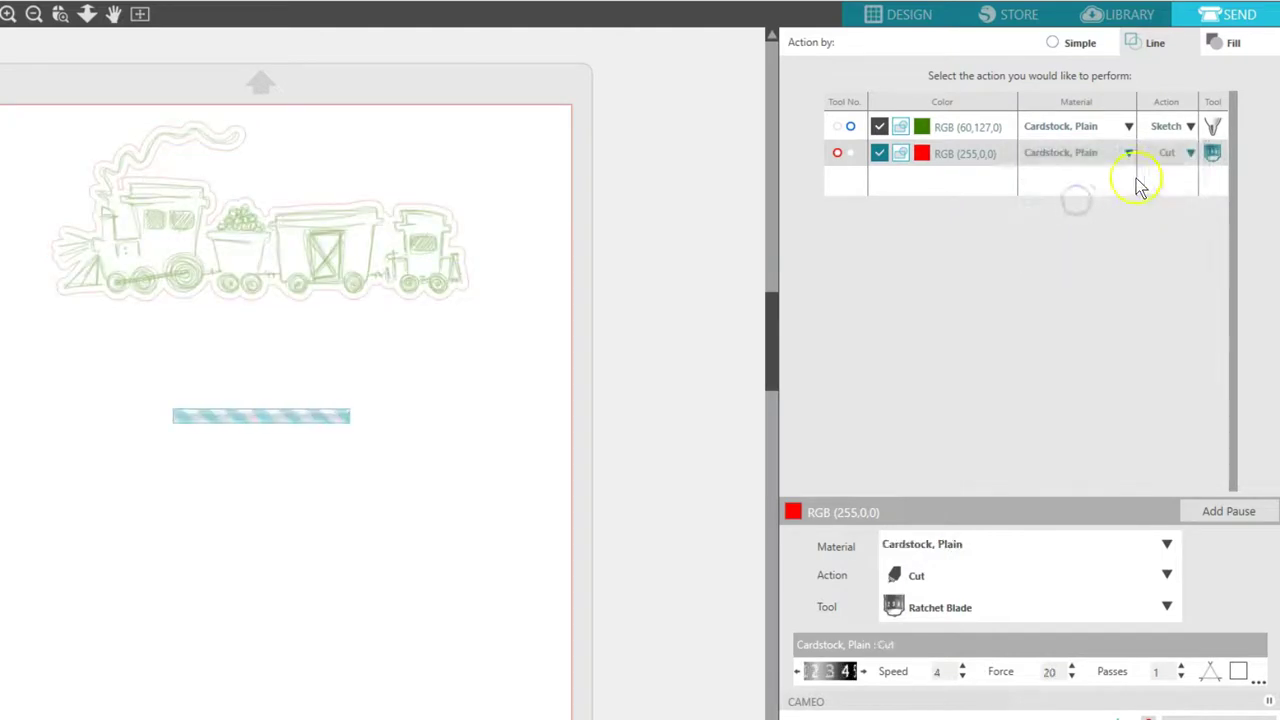
pyautogui.click(1212, 153)
pyautogui.click(1217, 170)
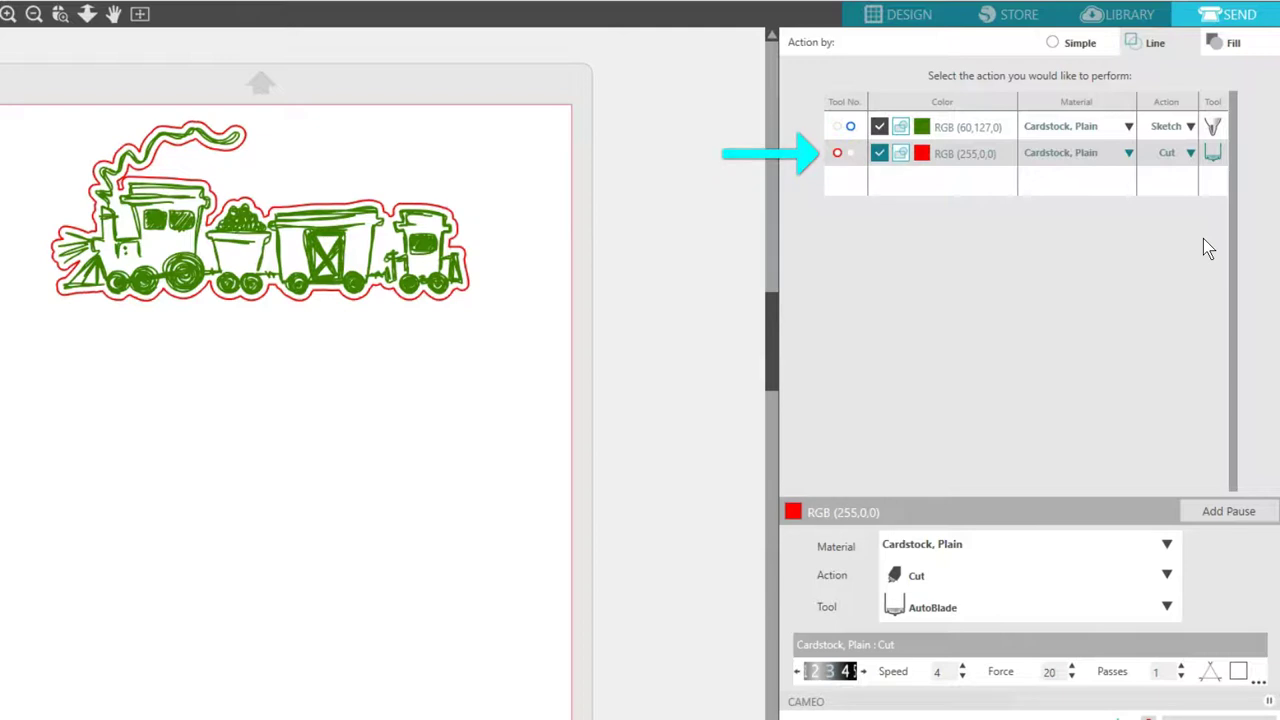
# Try a pause after the red line color and another after the green one, removing each
pyautogui.click(1211, 511)
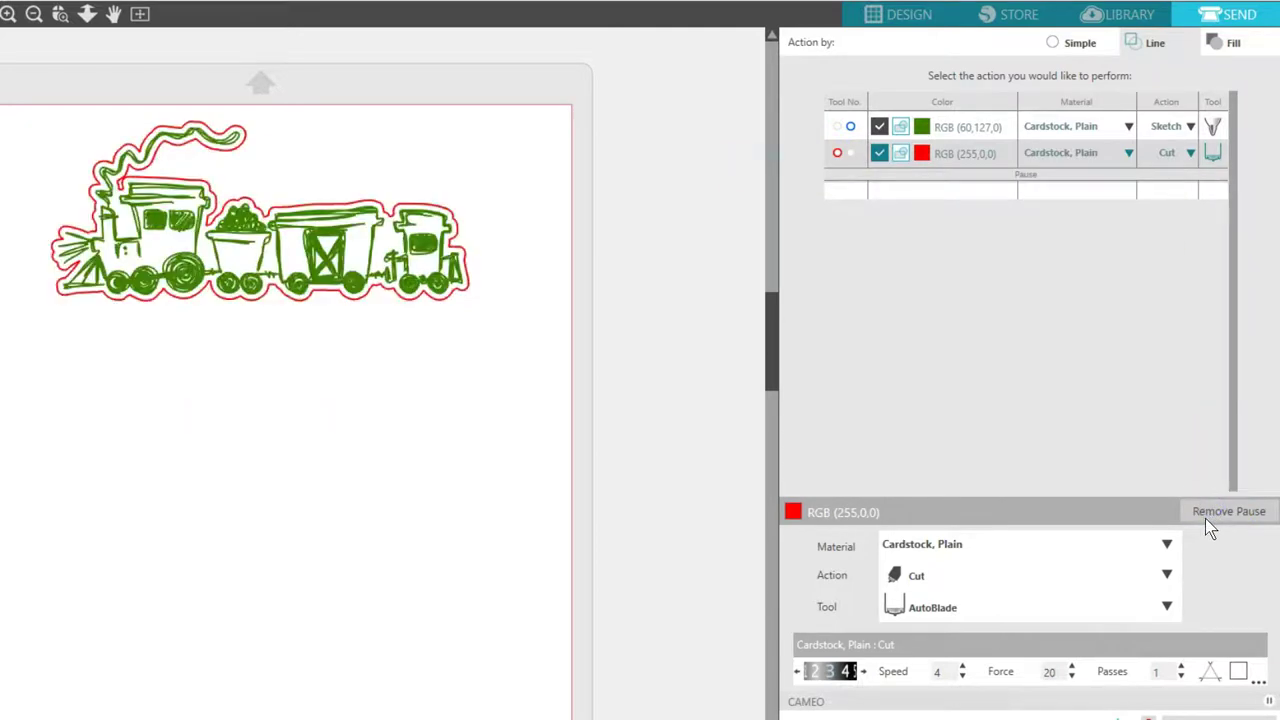
pyautogui.click(1207, 521)
pyautogui.click(1057, 126)
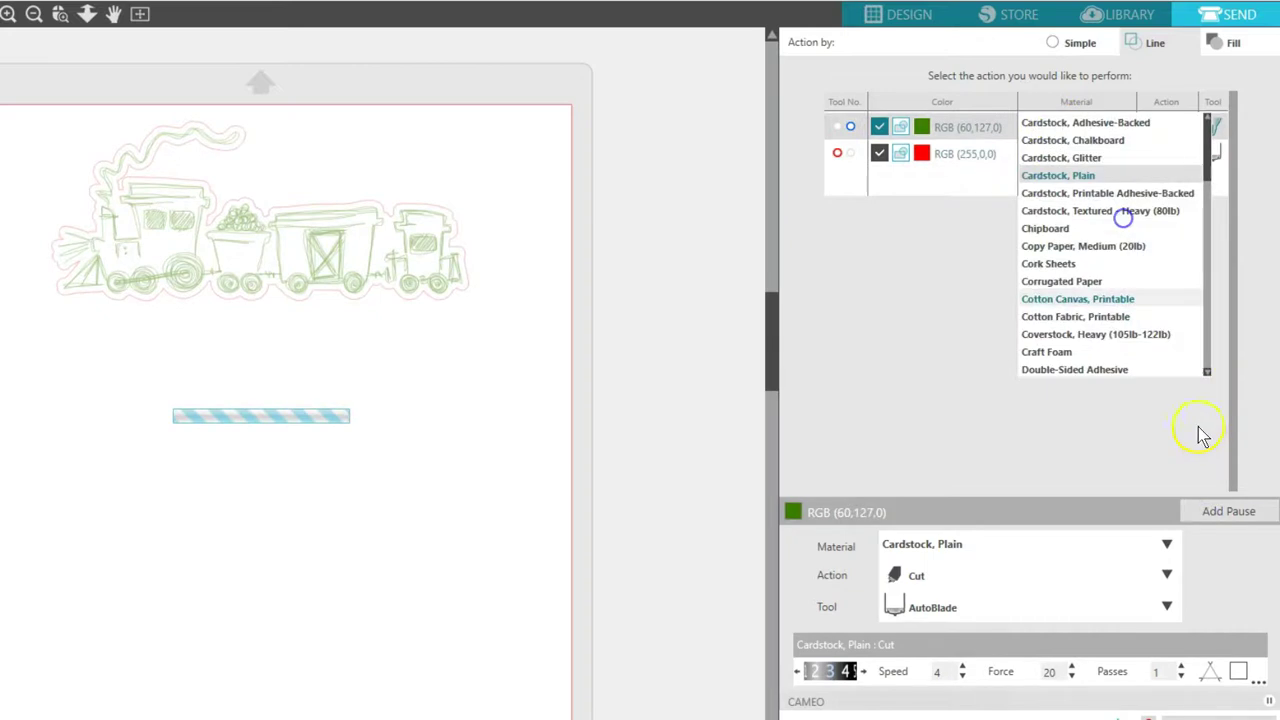
pyautogui.click(906, 140)
pyautogui.click(1207, 515)
pyautogui.click(1207, 516)
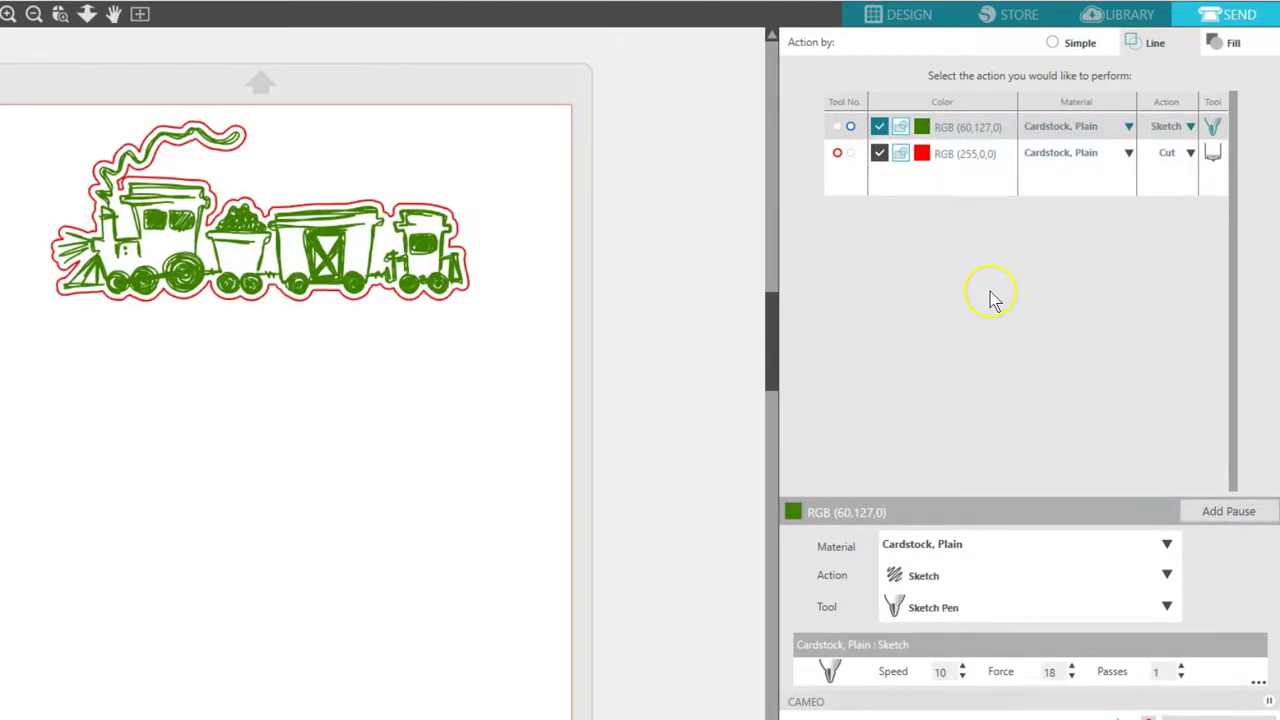
# Switch to the flower design and open its cut settings organized by line color
pyautogui.click(906, 16)
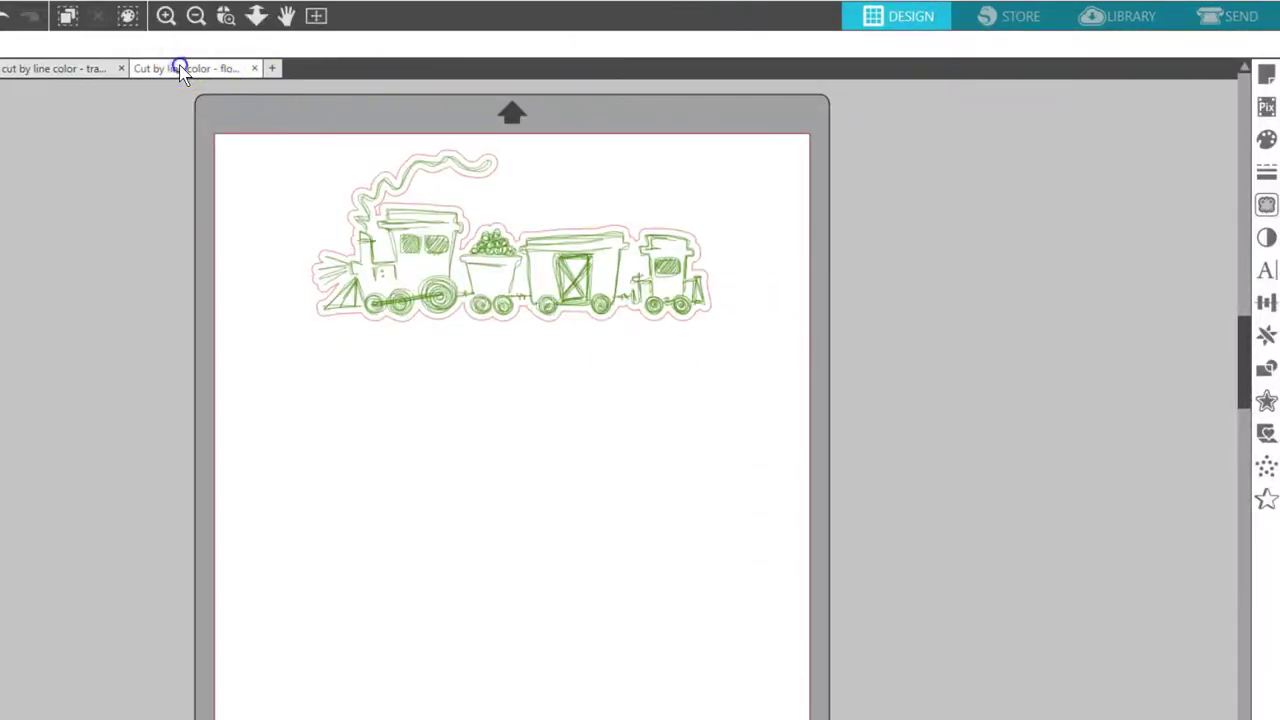
pyautogui.click(180, 70)
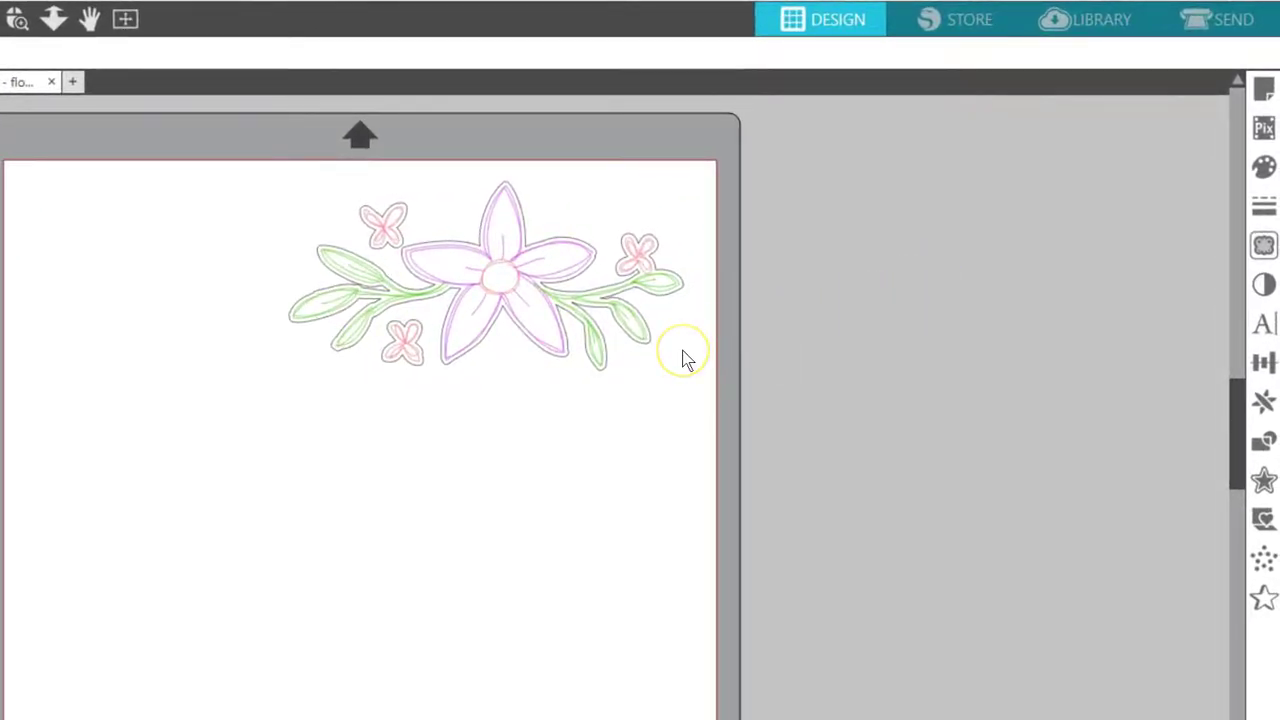
pyautogui.click(1212, 28)
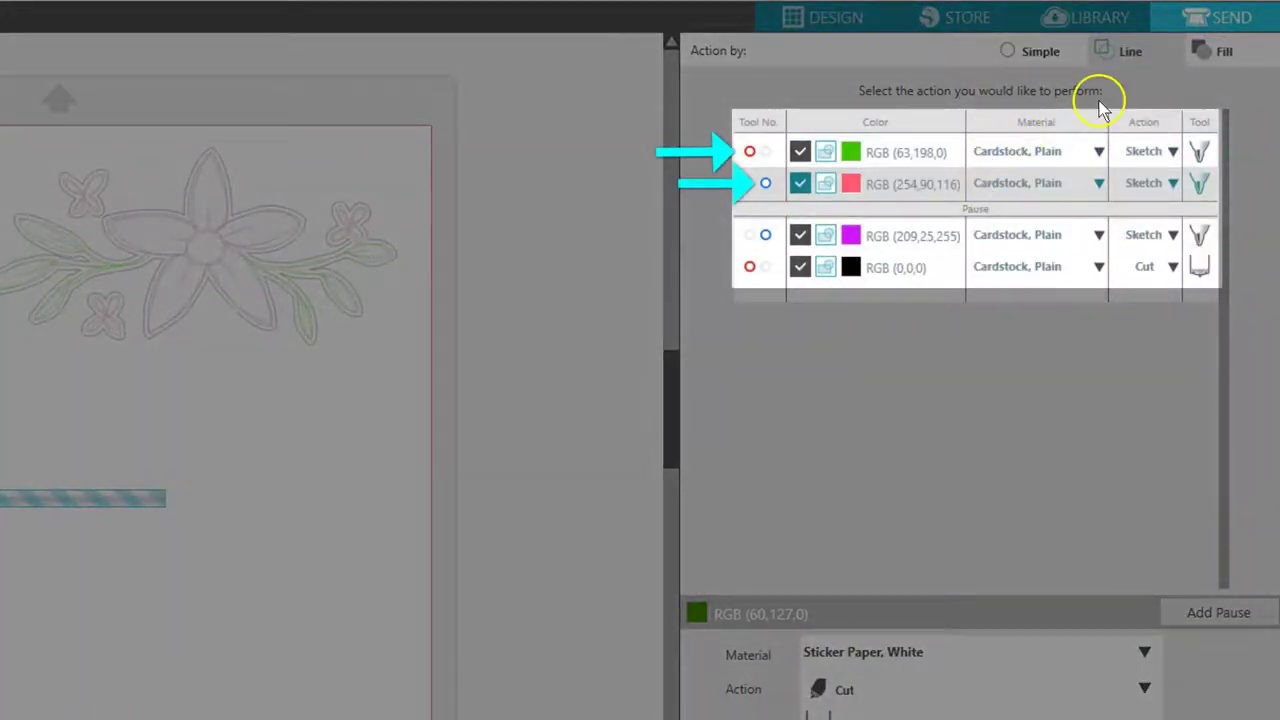
# Add a pause after the green line color and another after the purple line color
pyautogui.click(797, 183)
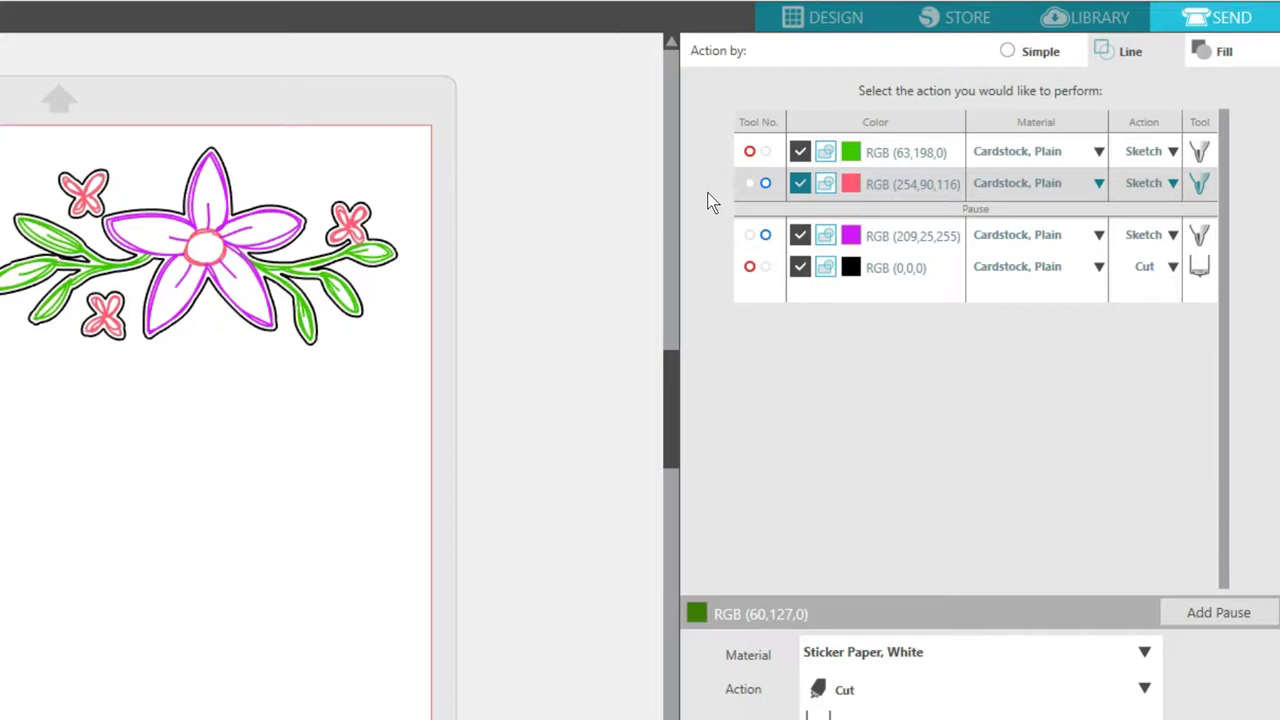
pyautogui.click(1046, 154)
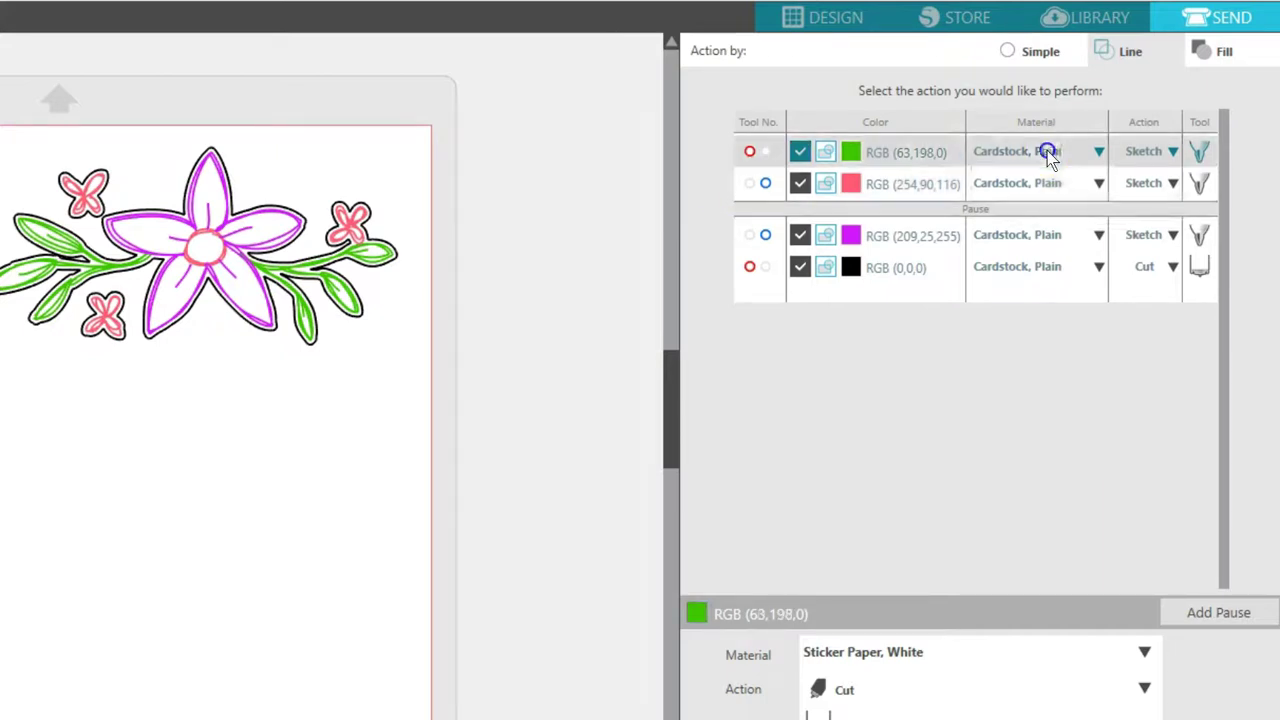
pyautogui.click(921, 165)
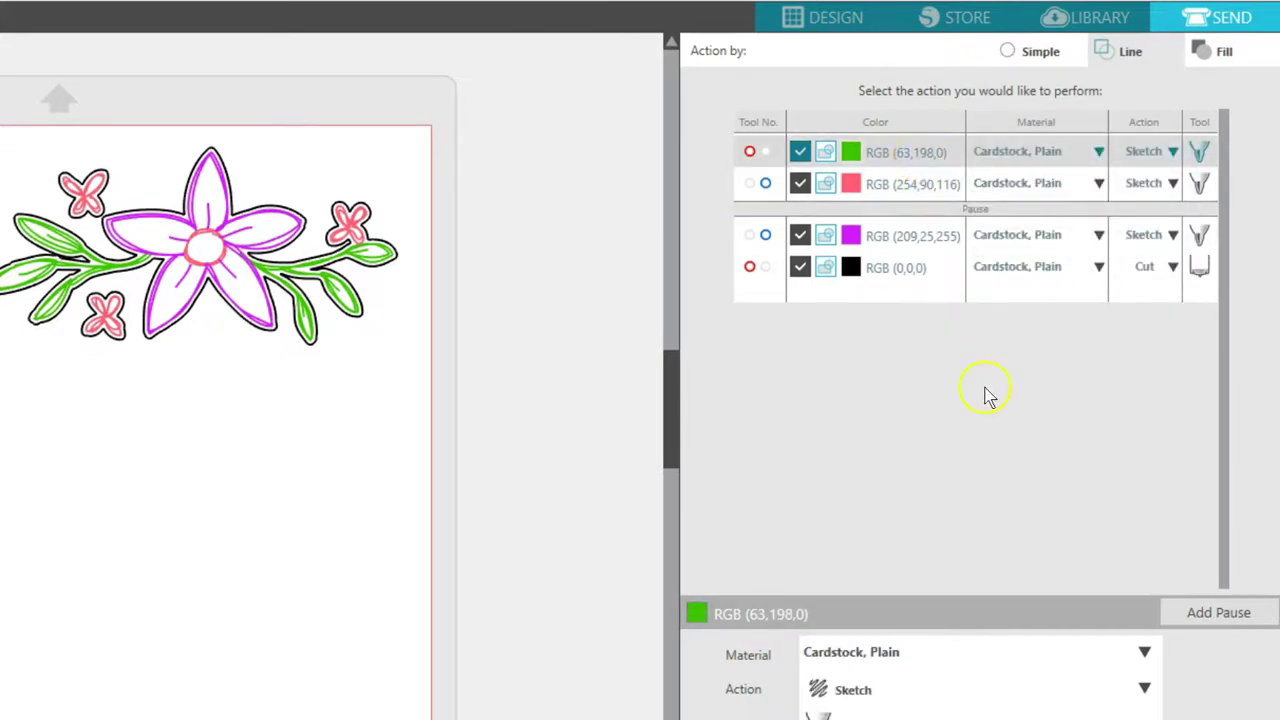
pyautogui.click(1194, 610)
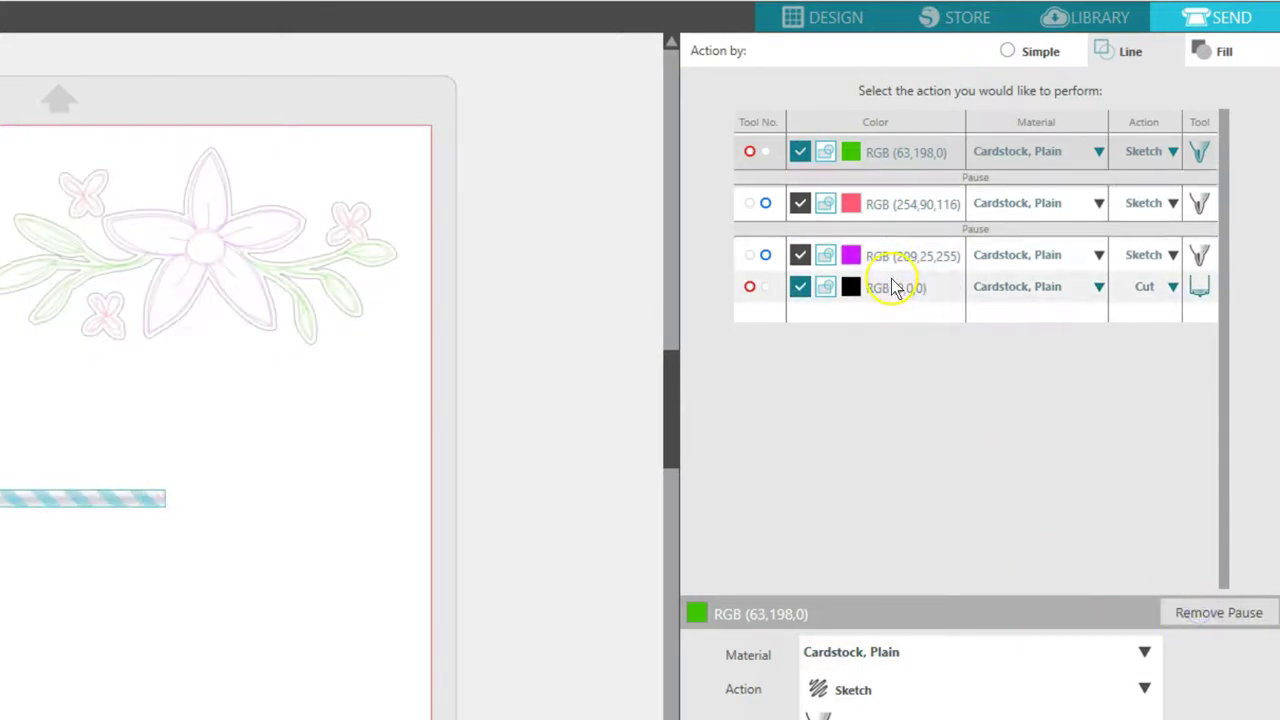
pyautogui.click(895, 258)
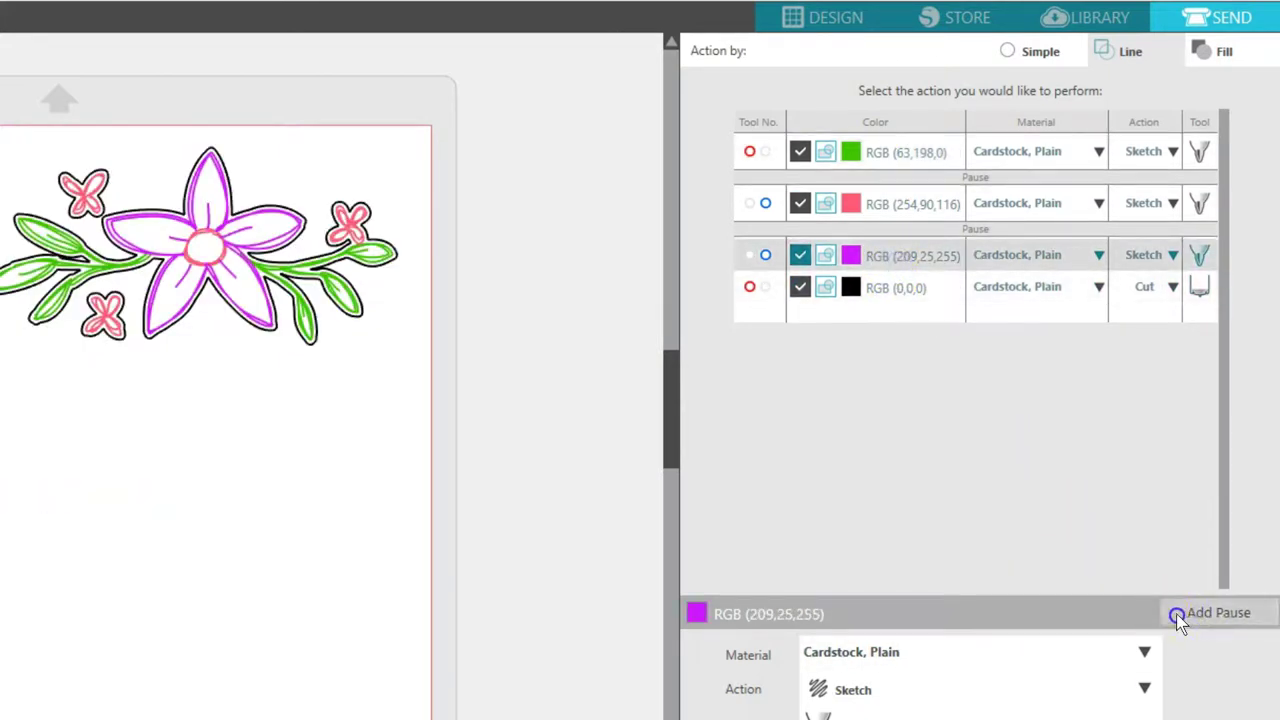
pyautogui.click(1178, 618)
# Exclude the pink, purple and black line colors from the job, leaving only green enabled
pyautogui.click(801, 155)
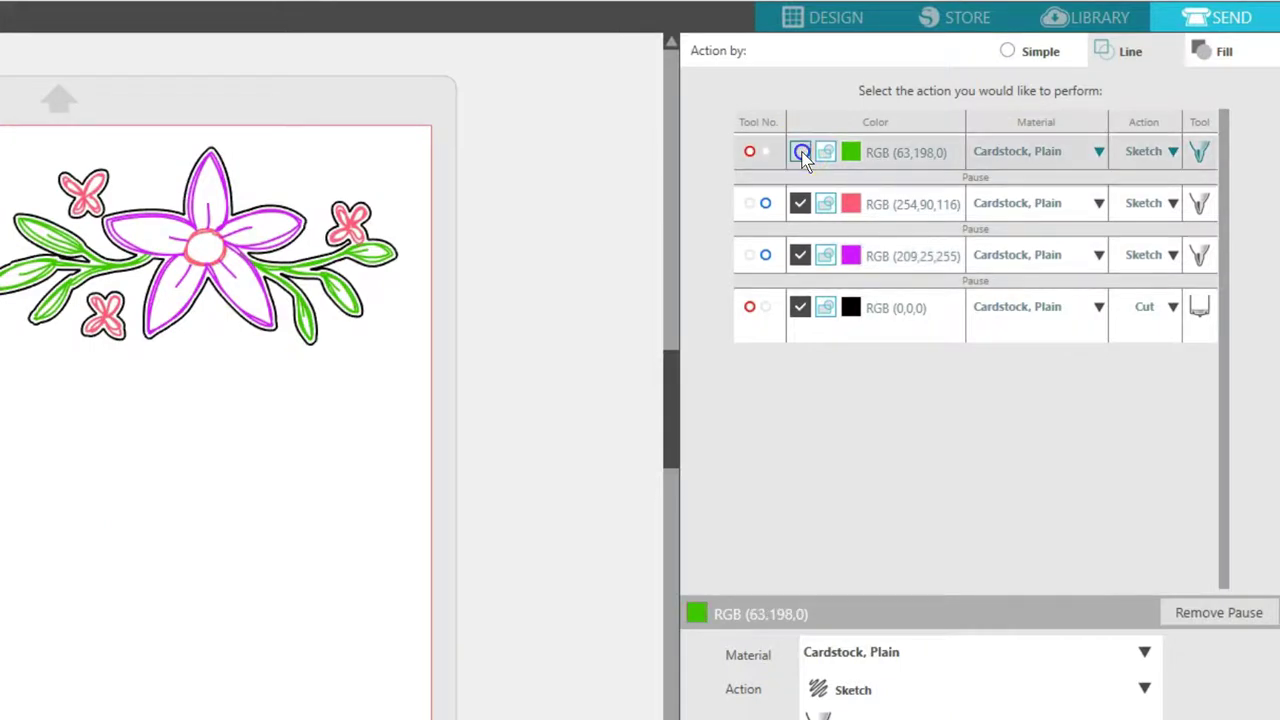
pyautogui.click(801, 204)
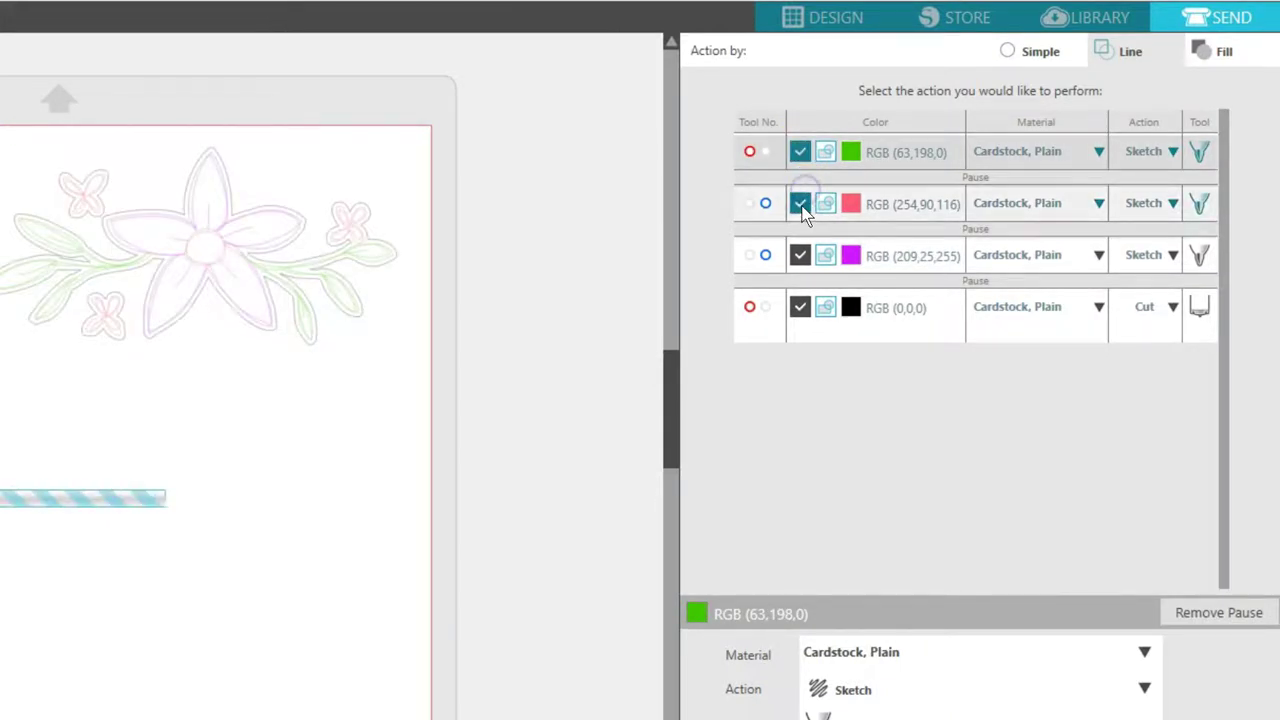
pyautogui.click(800, 255)
pyautogui.click(800, 307)
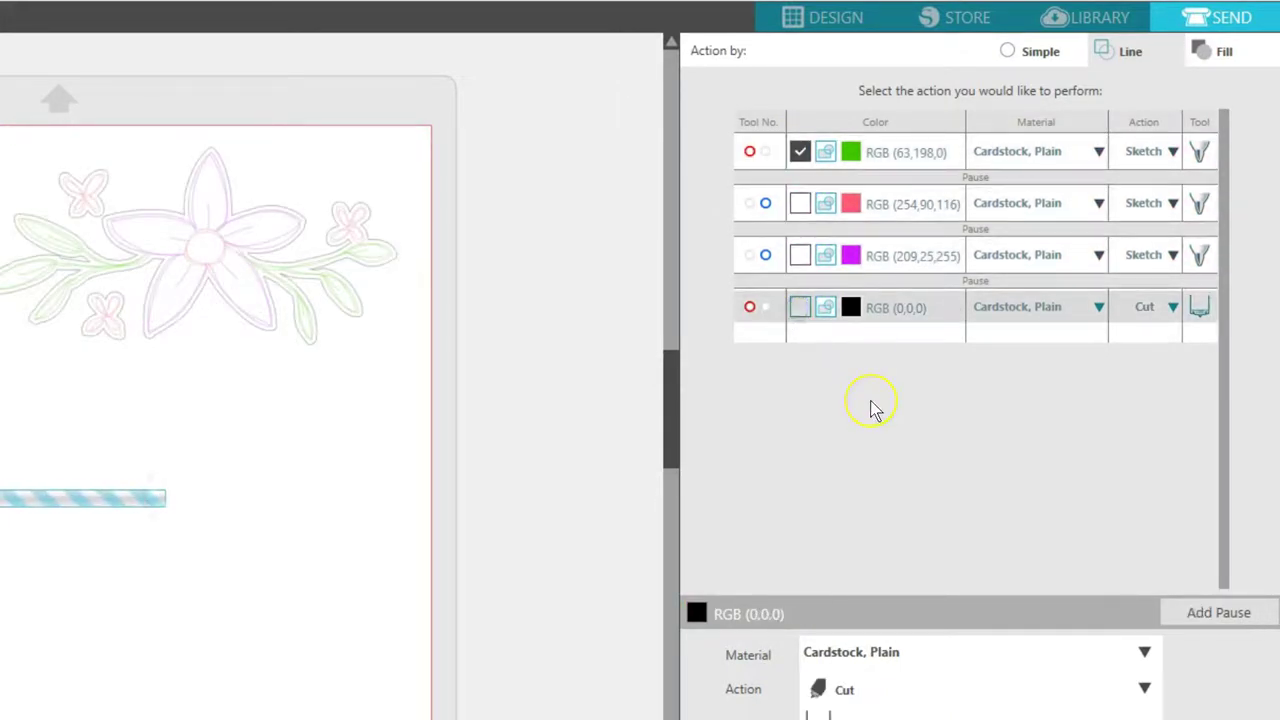
# Disable the green line color, enable only the pink one, and return to the design workspace
pyautogui.click(800, 152)
pyautogui.click(800, 204)
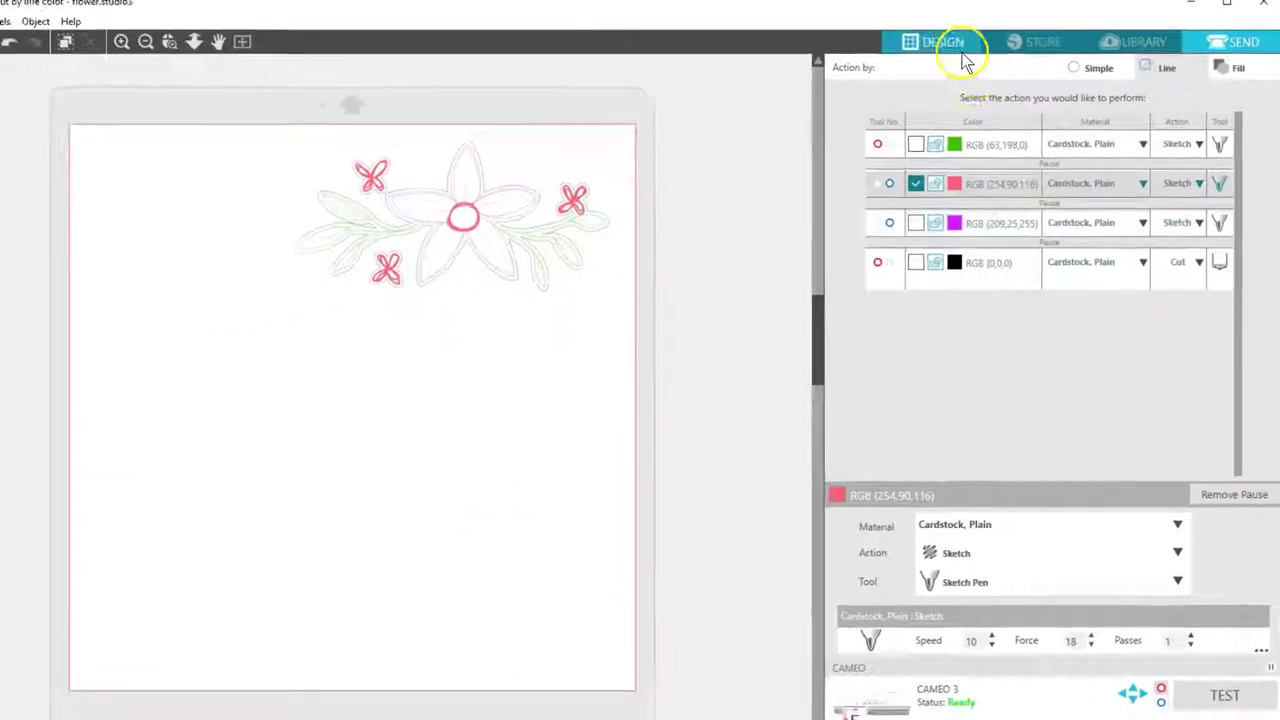
pyautogui.click(850, 17)
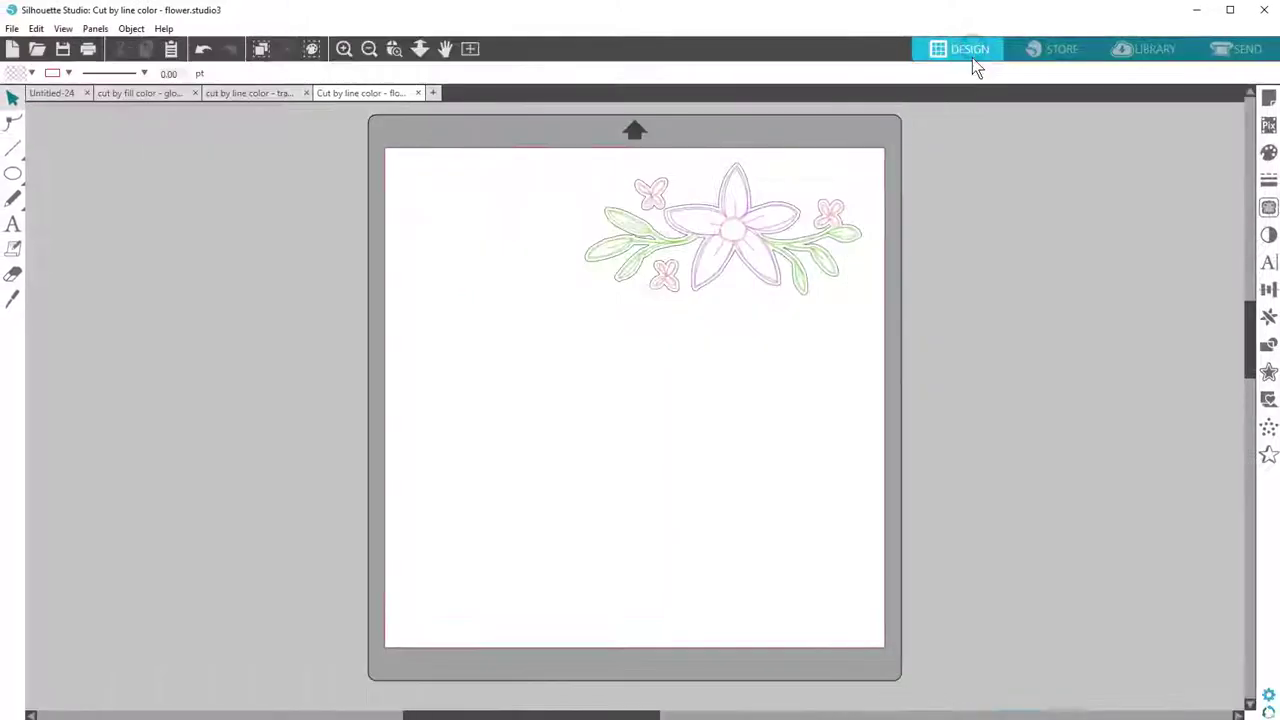